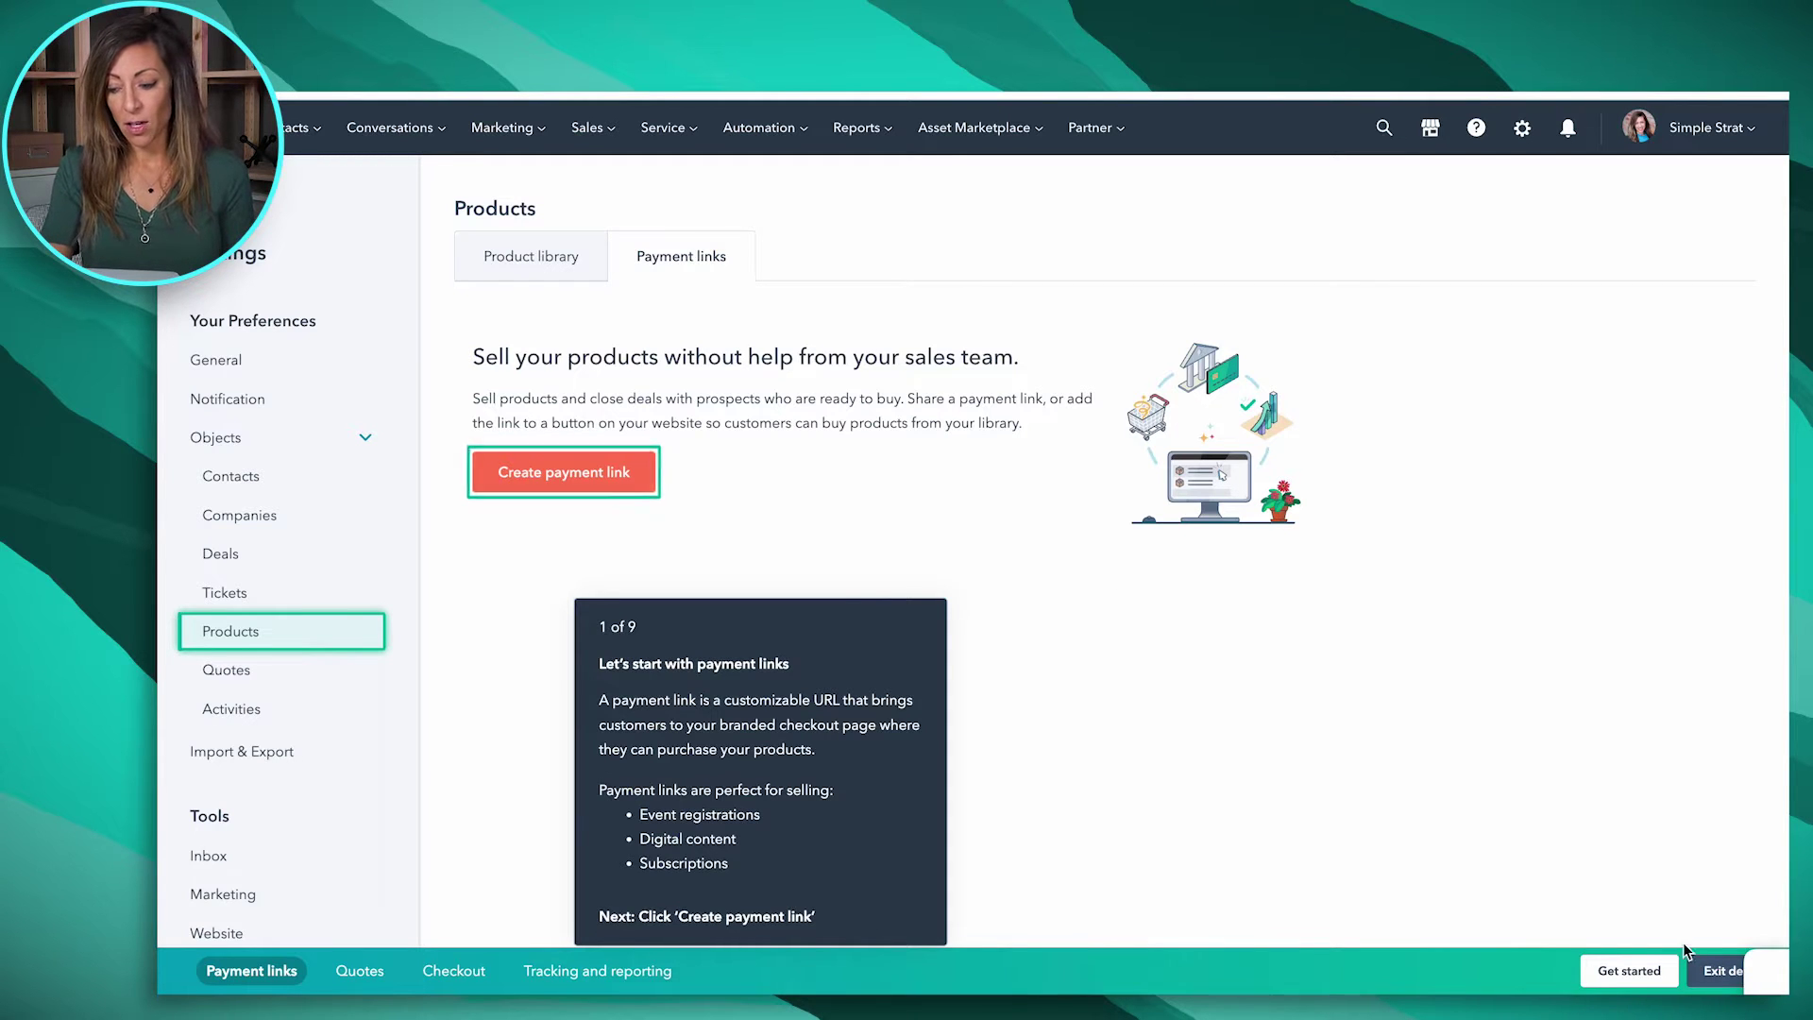
Create the $1,800.00 Website redesign payment link and return to the payment links list
left_click(600, 474)
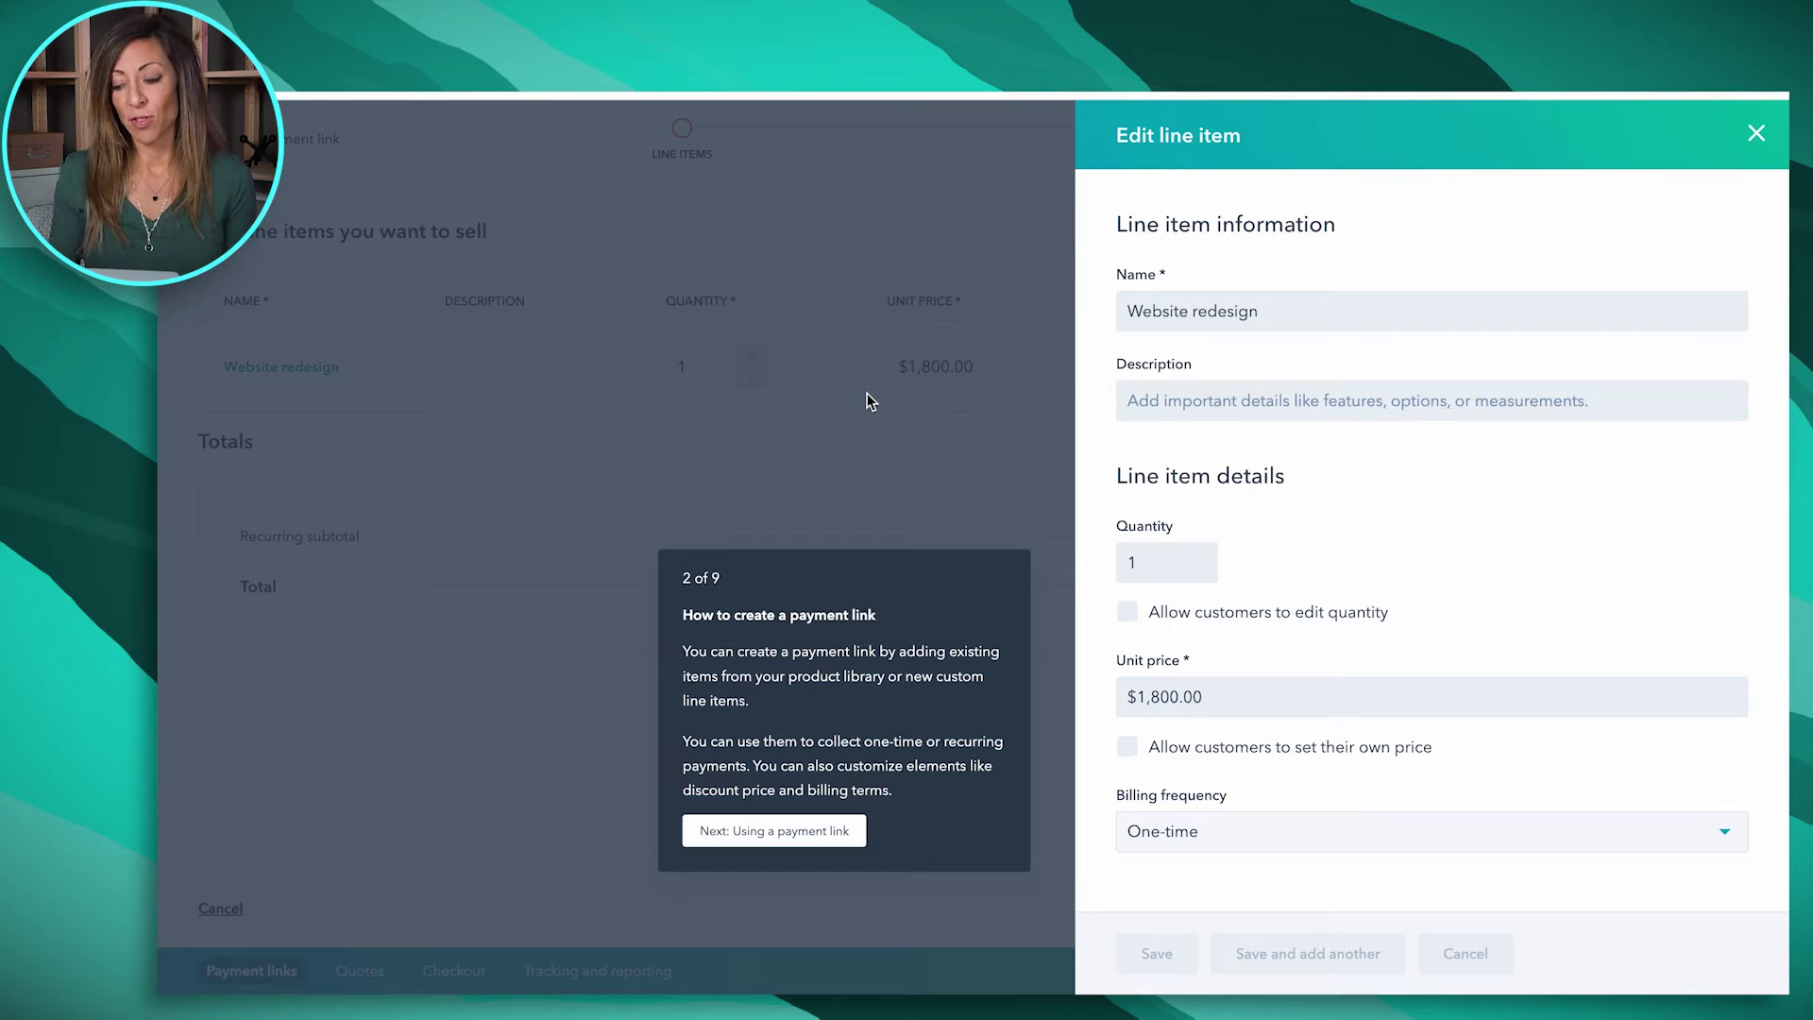
left_click(812, 831)
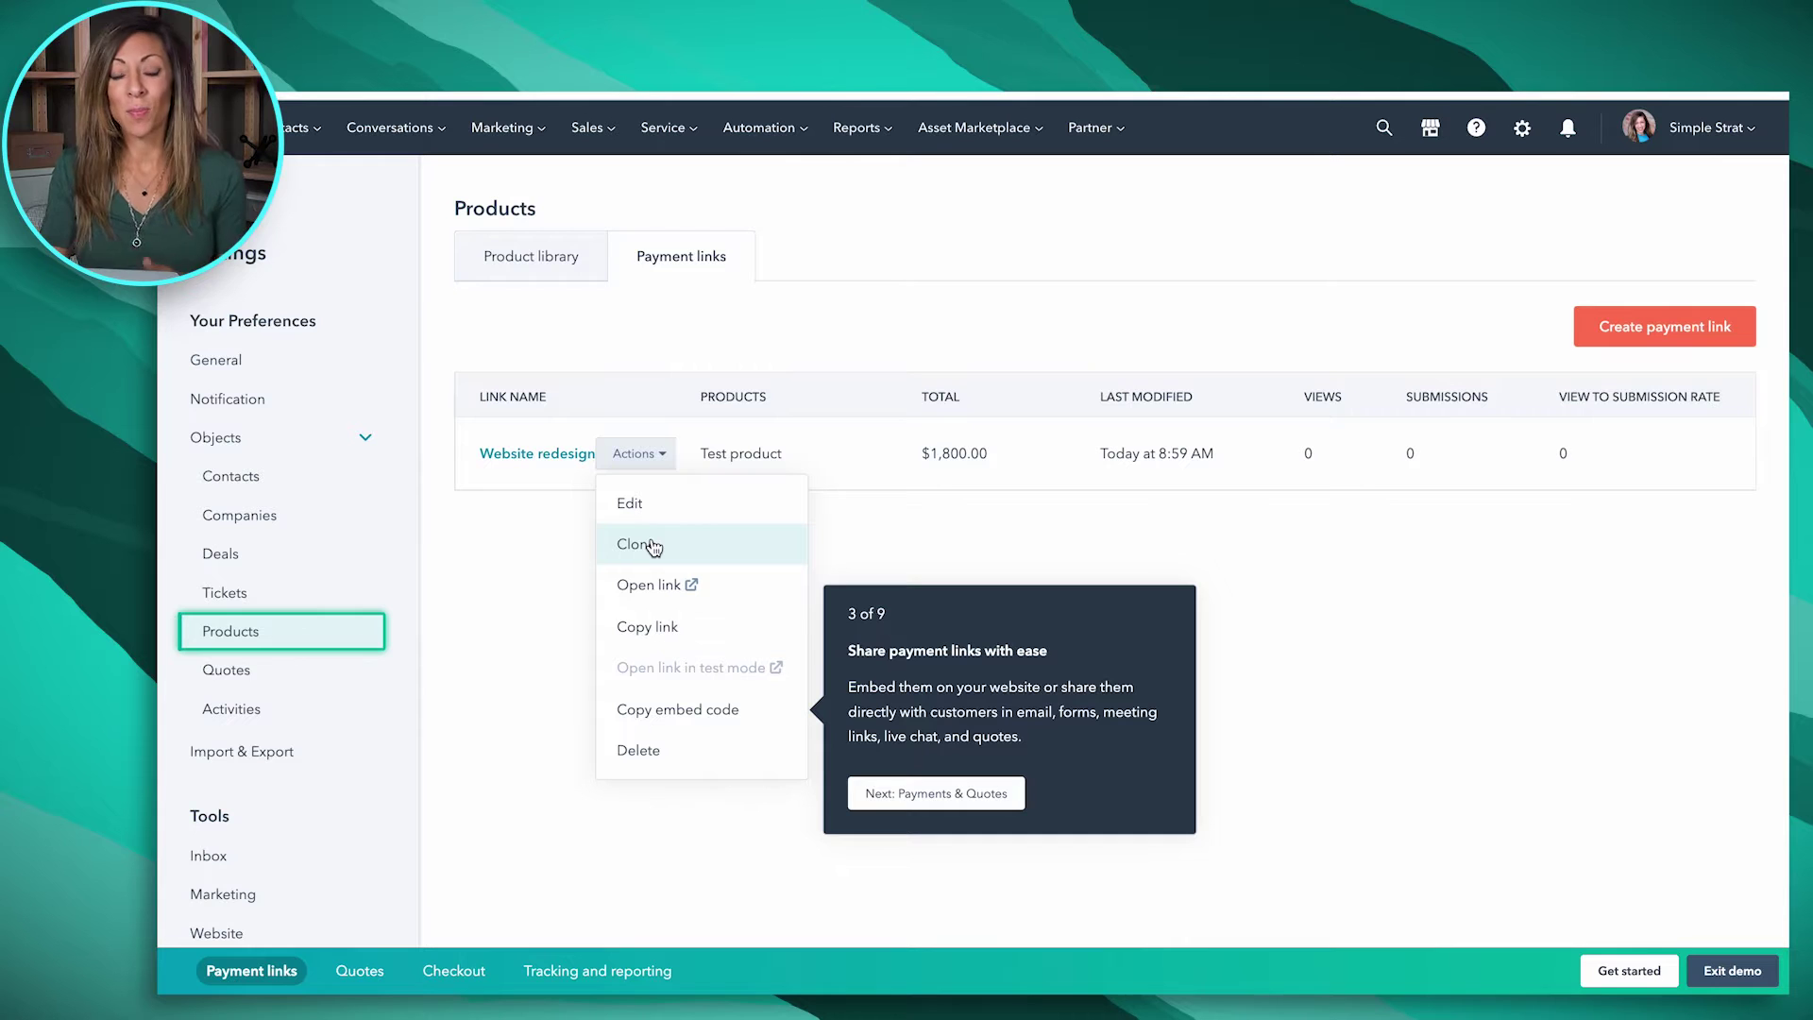
Advance the tour to the Website redesign quote's payment step with HubSpot Payments selected
left_click(955, 793)
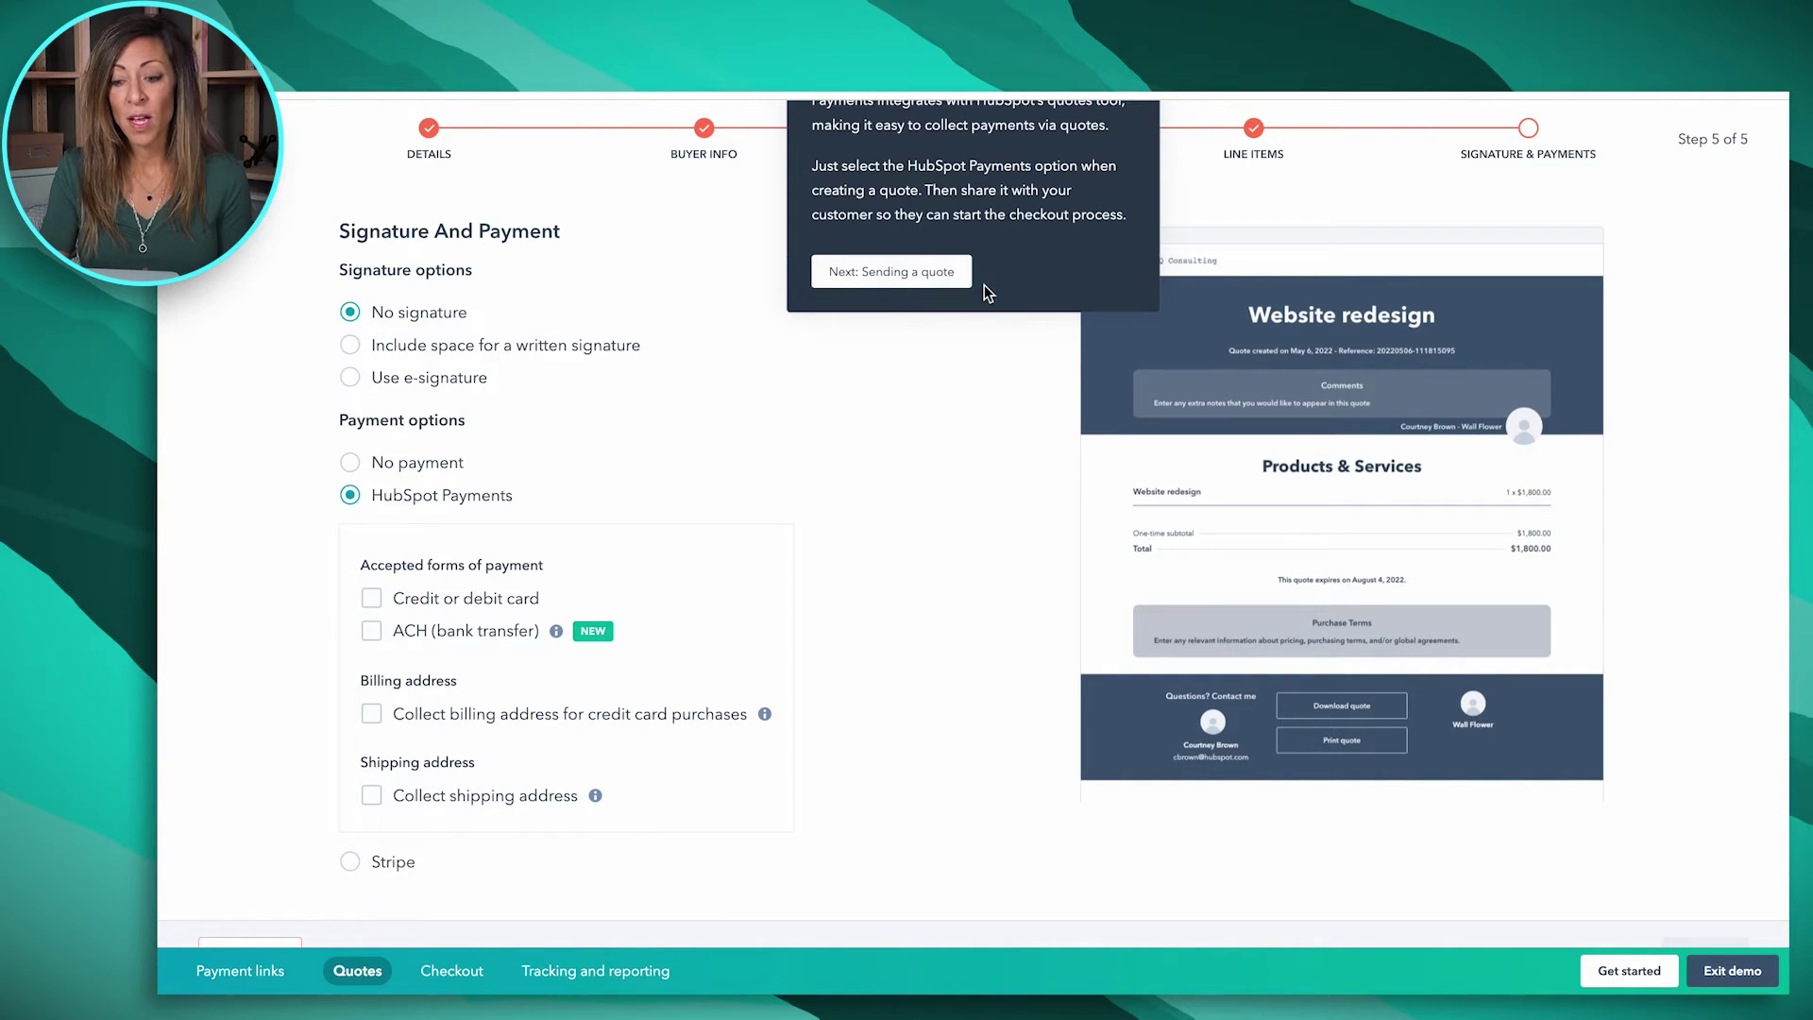
Step through the quote-sending and $1,800.00 checkout previews to the Payments dashboard
left_click(928, 275)
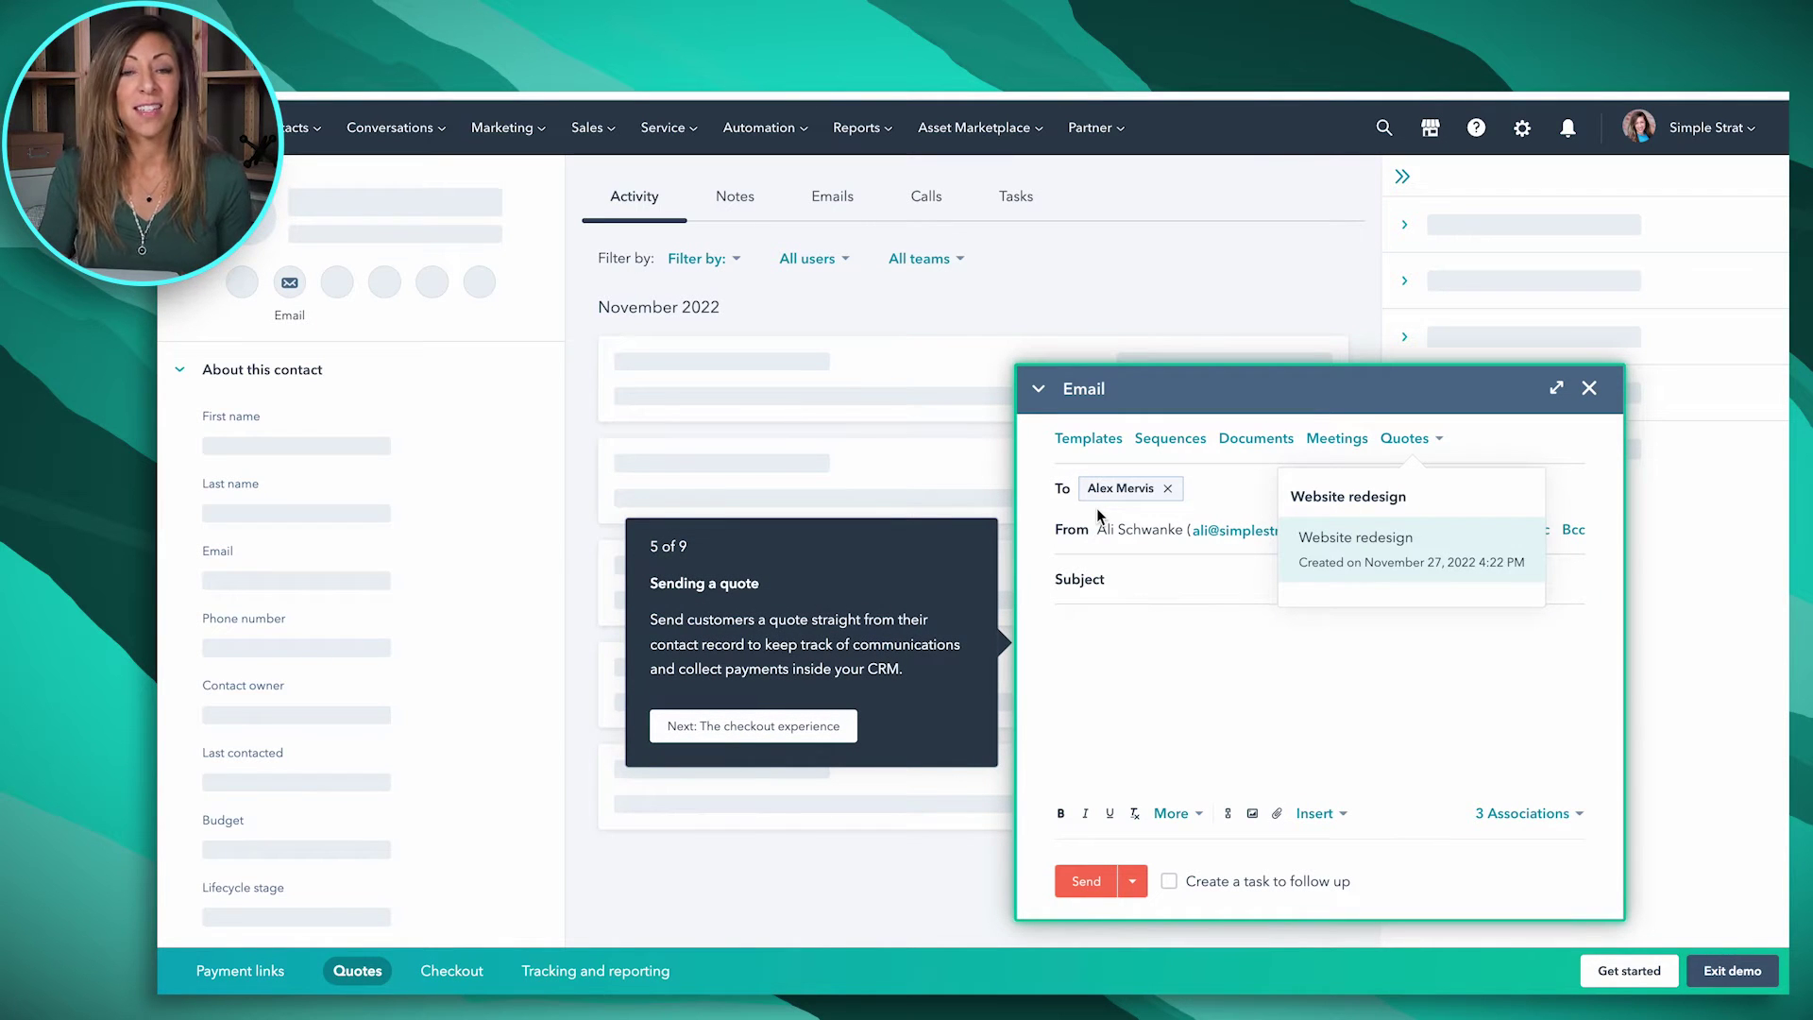
left_click(789, 733)
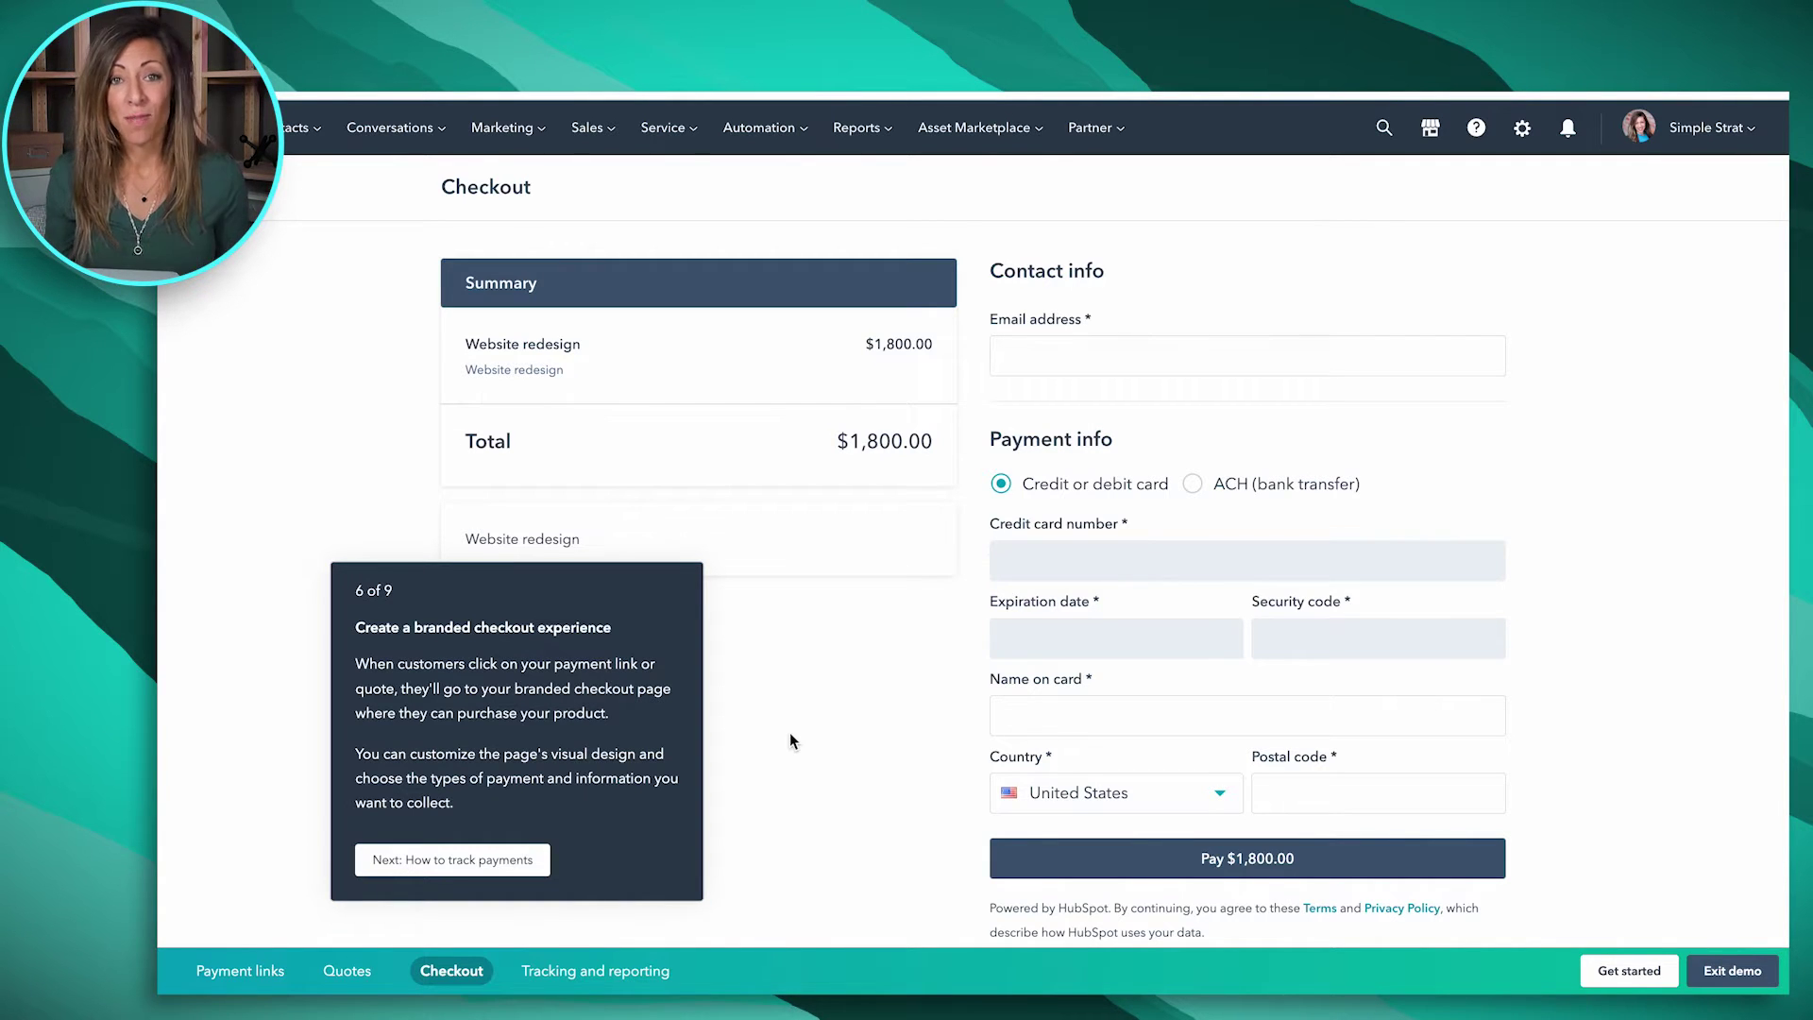
left_click(544, 863)
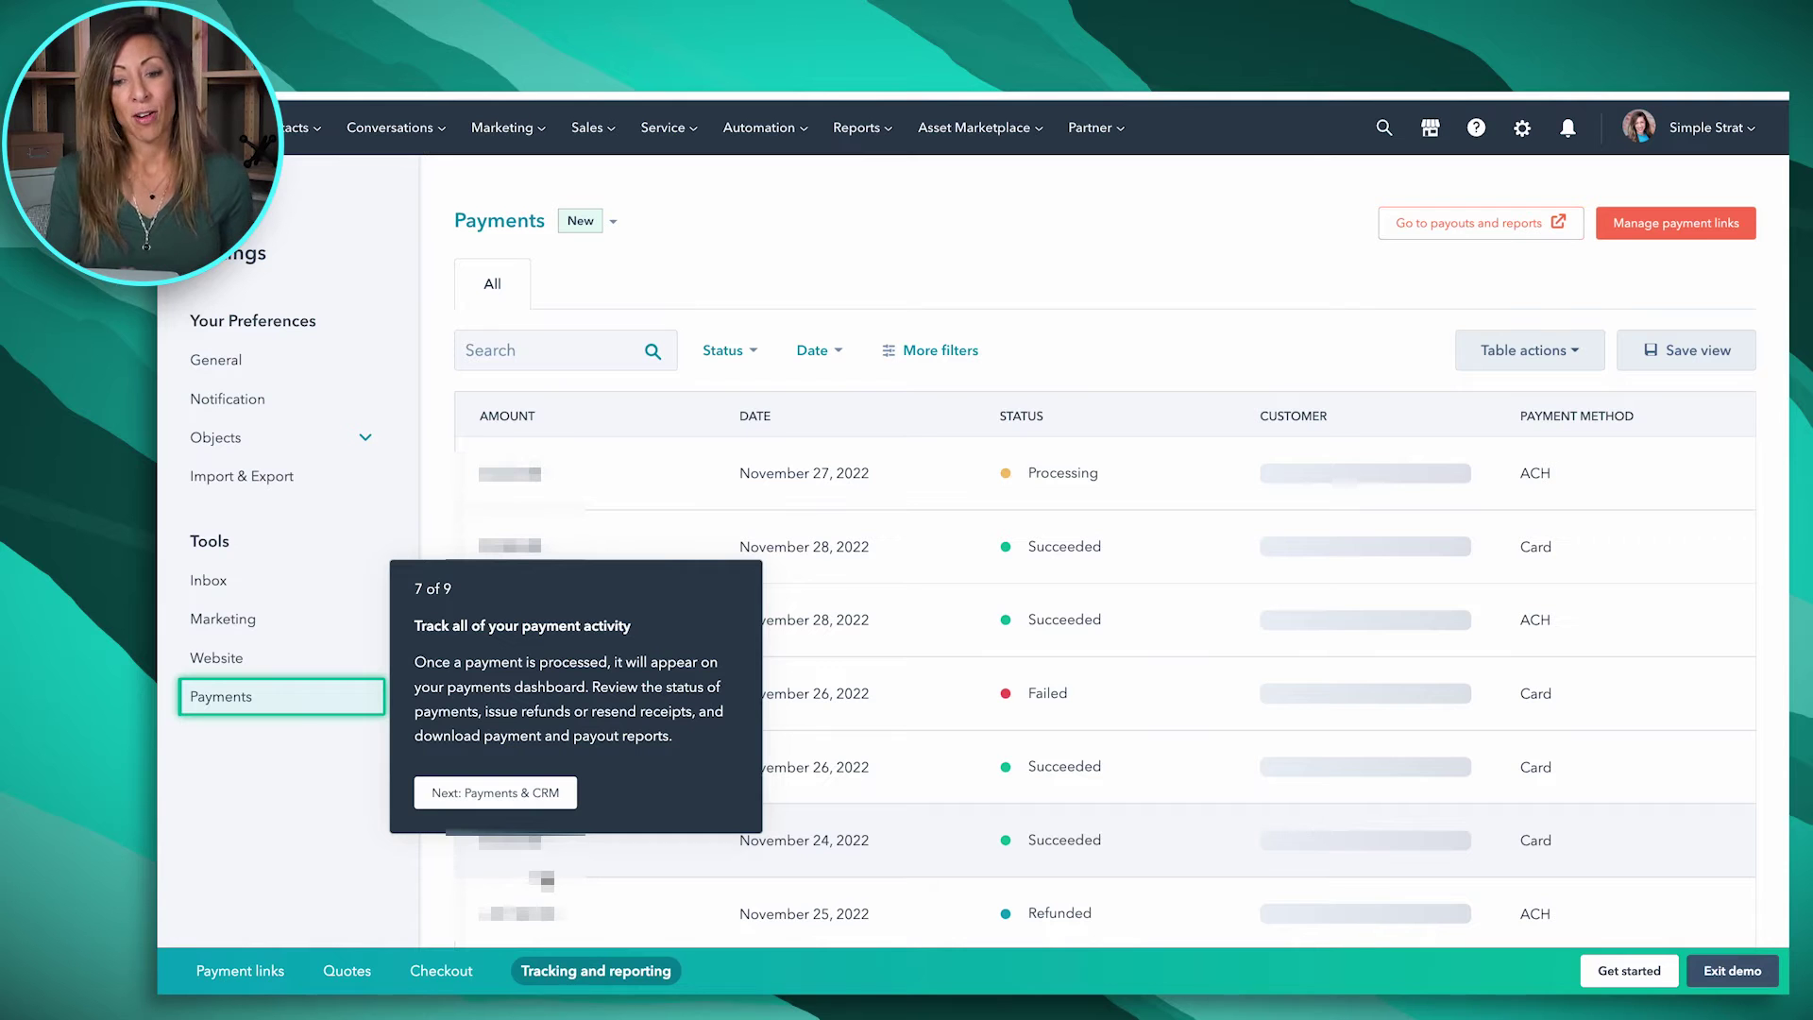
Continue to Payments & CRM and view the Payments Guide's ways to use payments
left_click(533, 798)
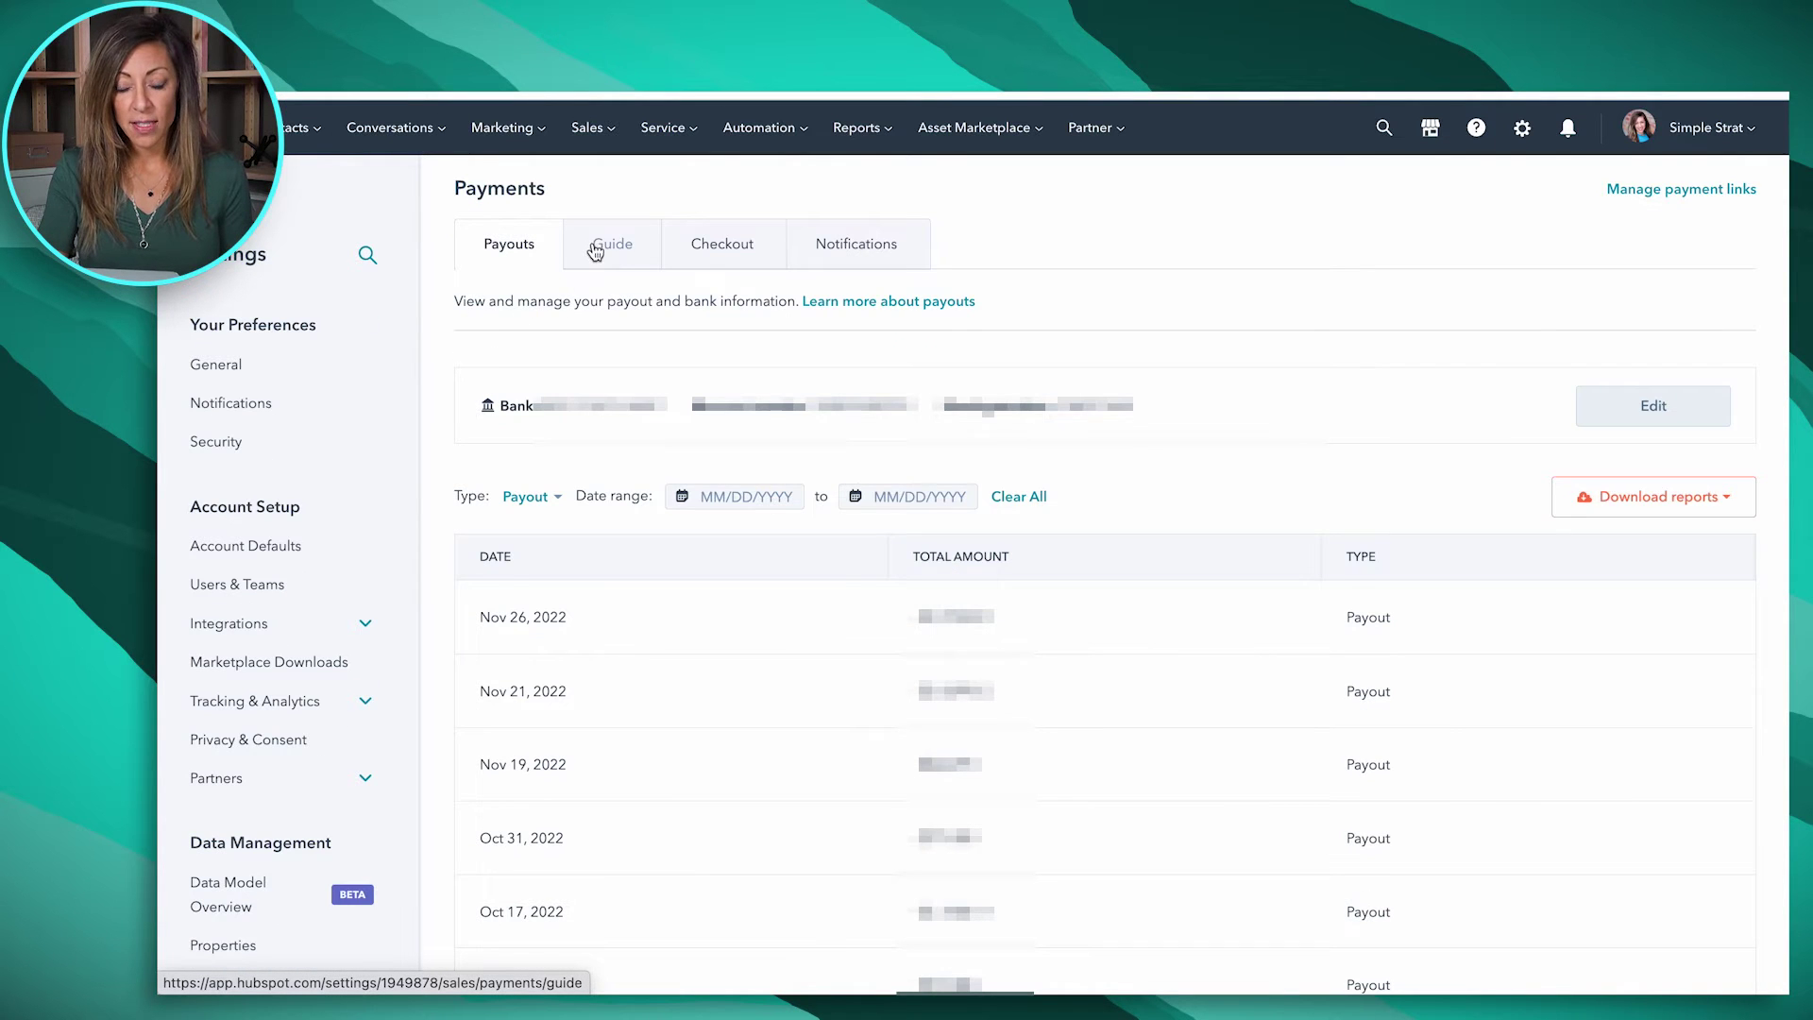
left_click(610, 247)
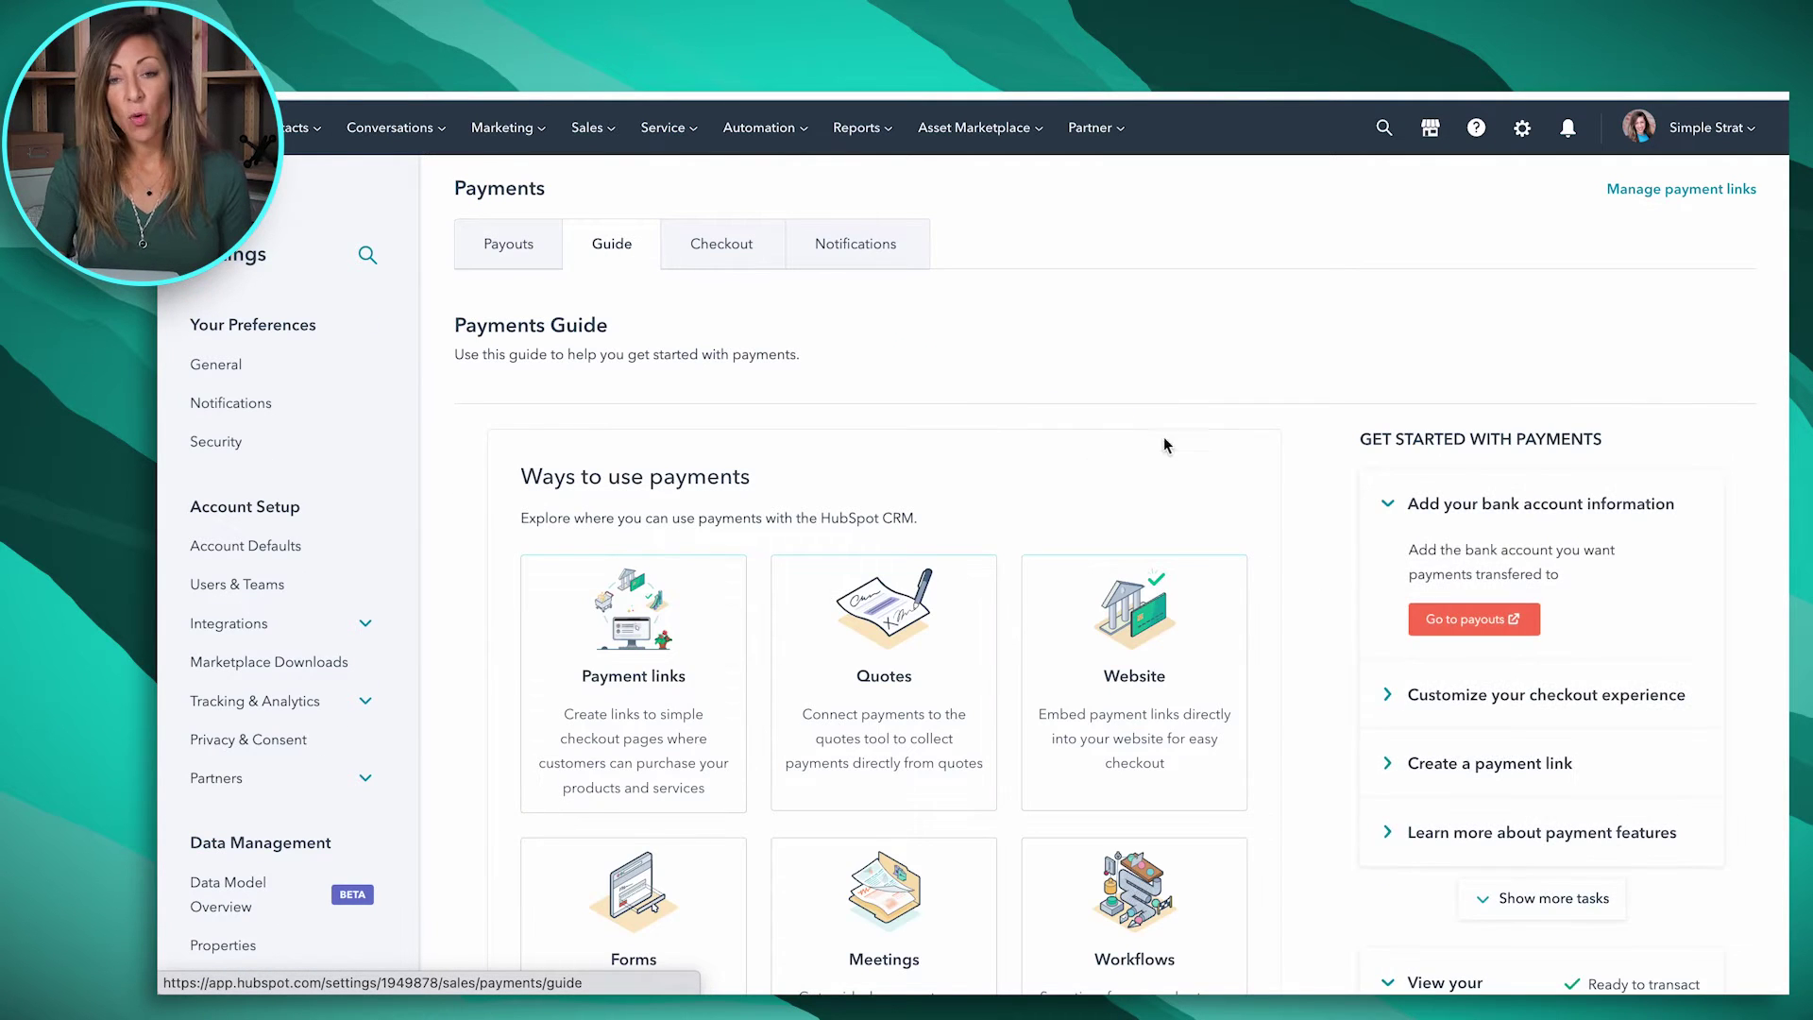
scroll(1337, 556, "down", 2)
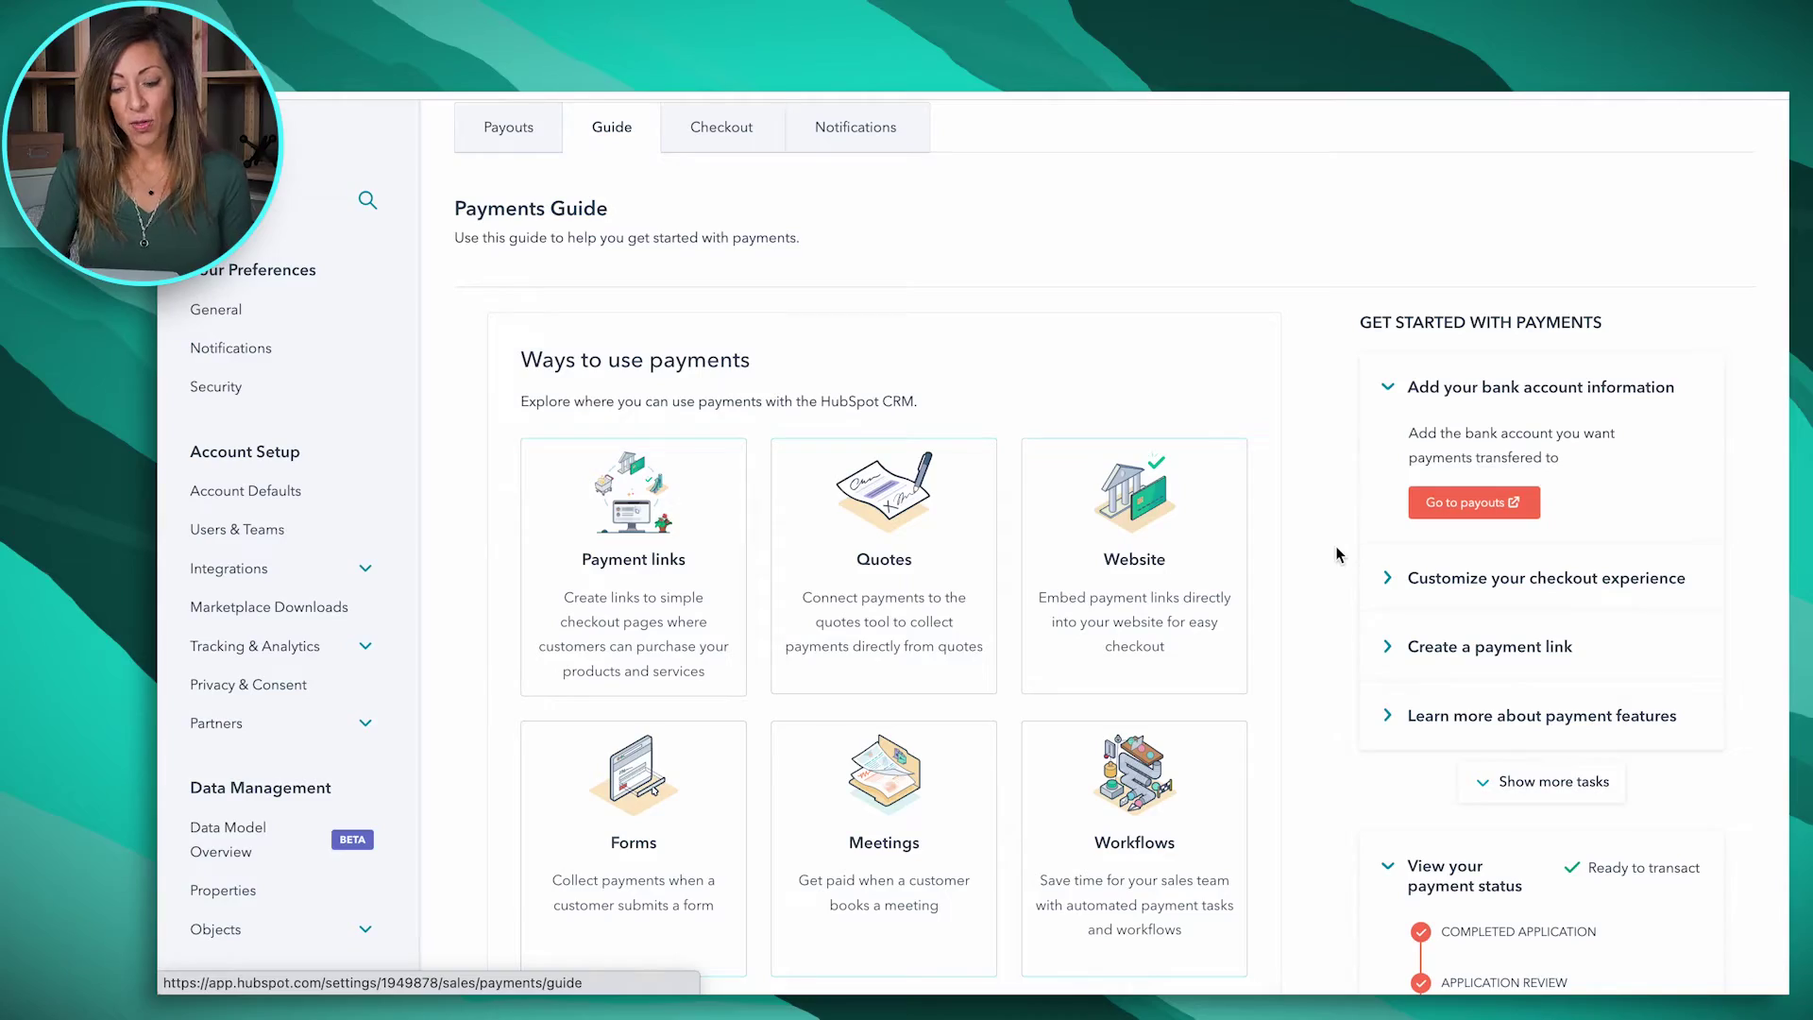
Scroll further down the Payments Guide's getting-started tasks
scroll(1336, 554, "down", 1)
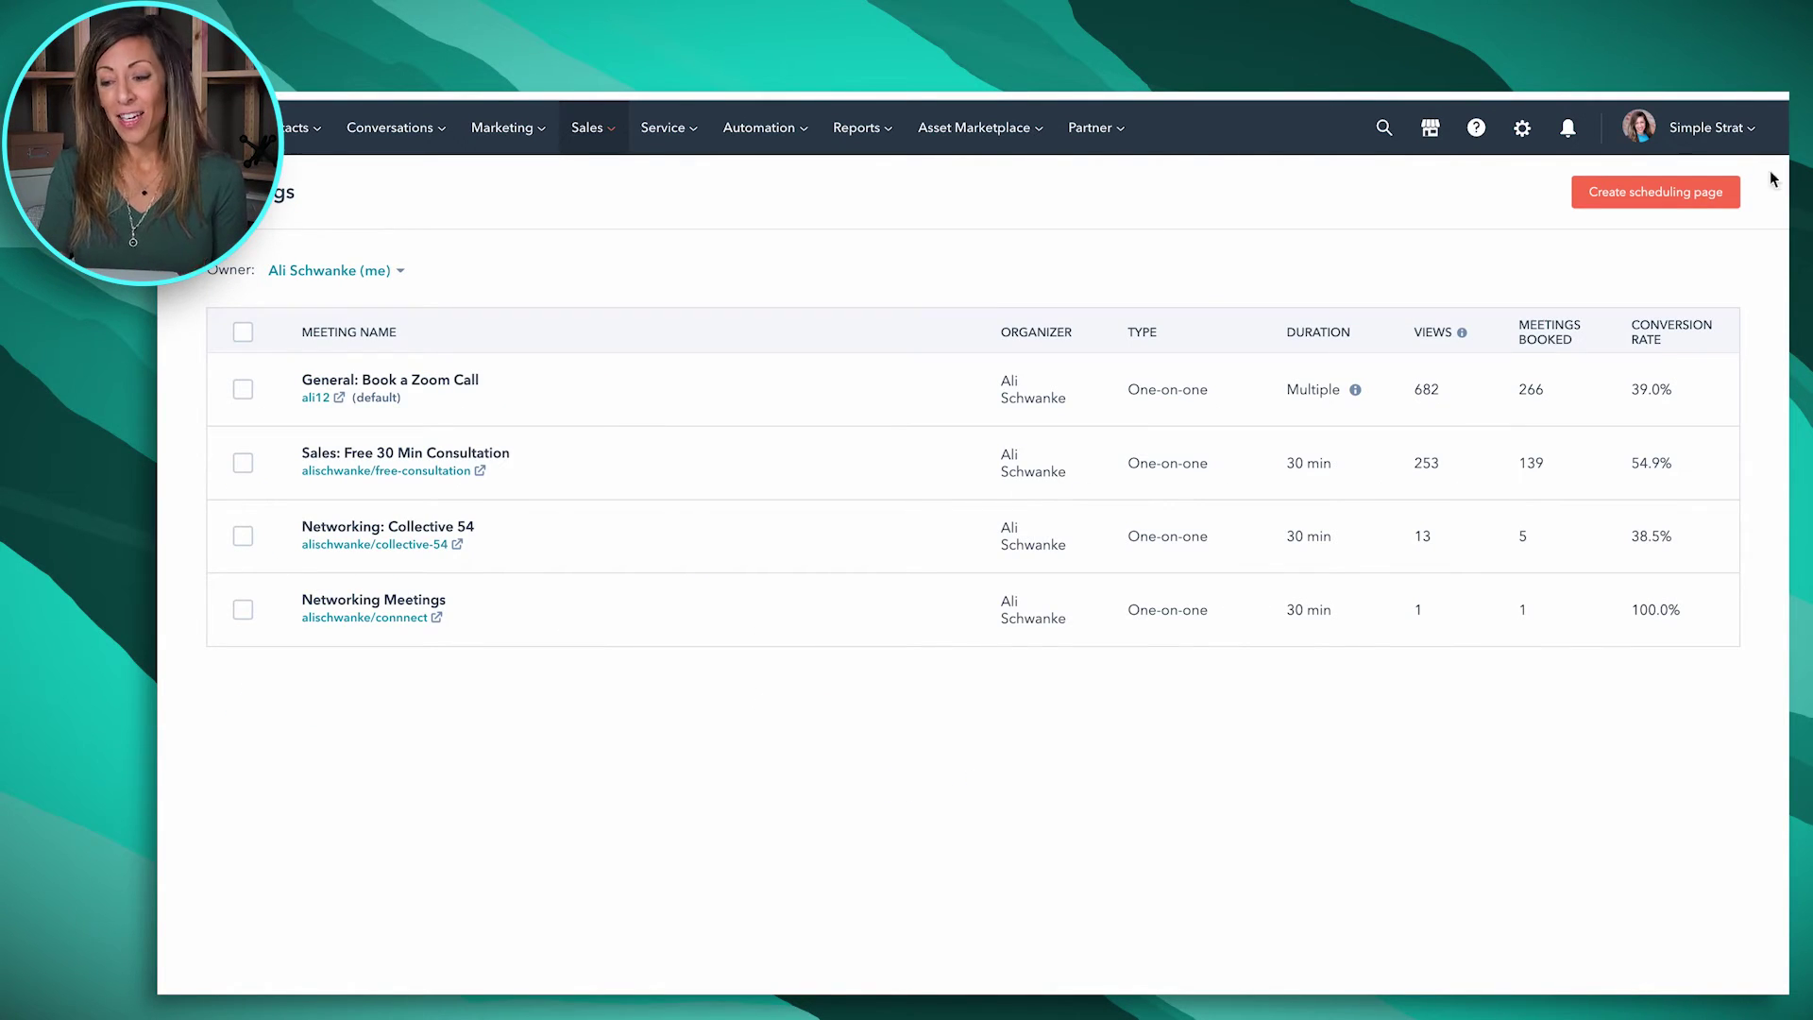
Start a one-on-one scheduling page with internal name, event title and location all 'test'
left_click(1691, 202)
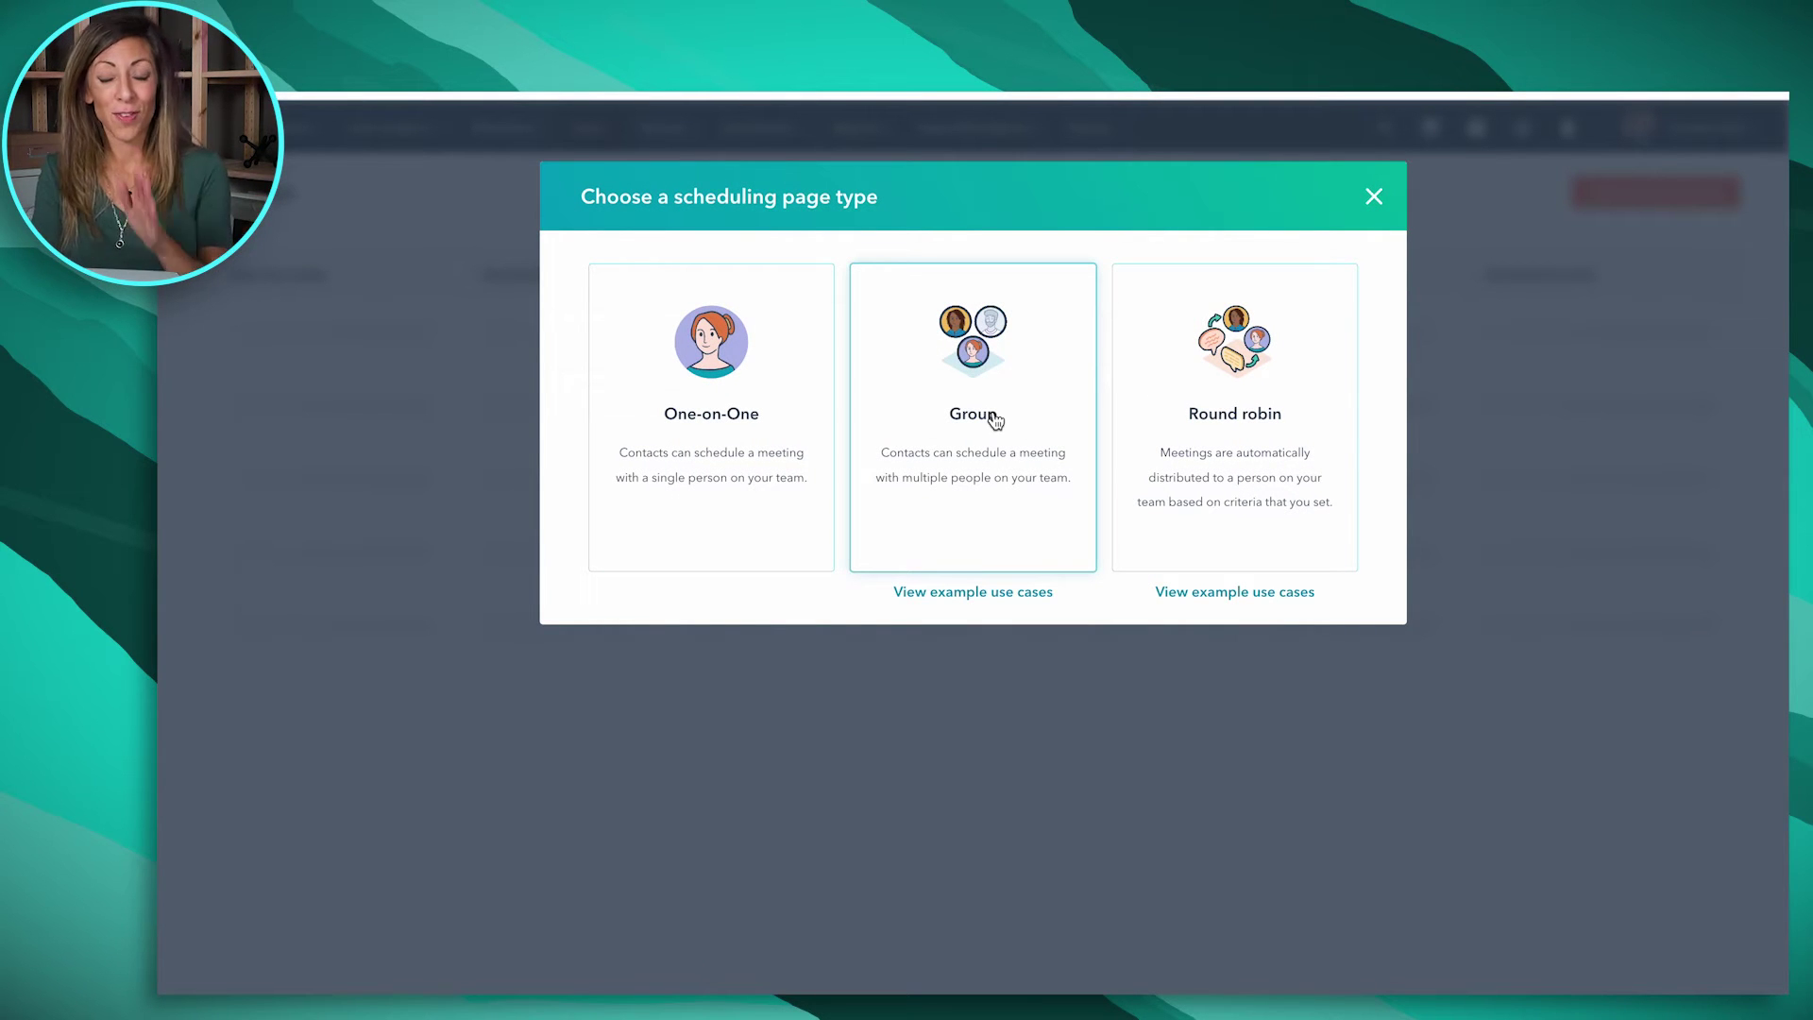
left_click(752, 409)
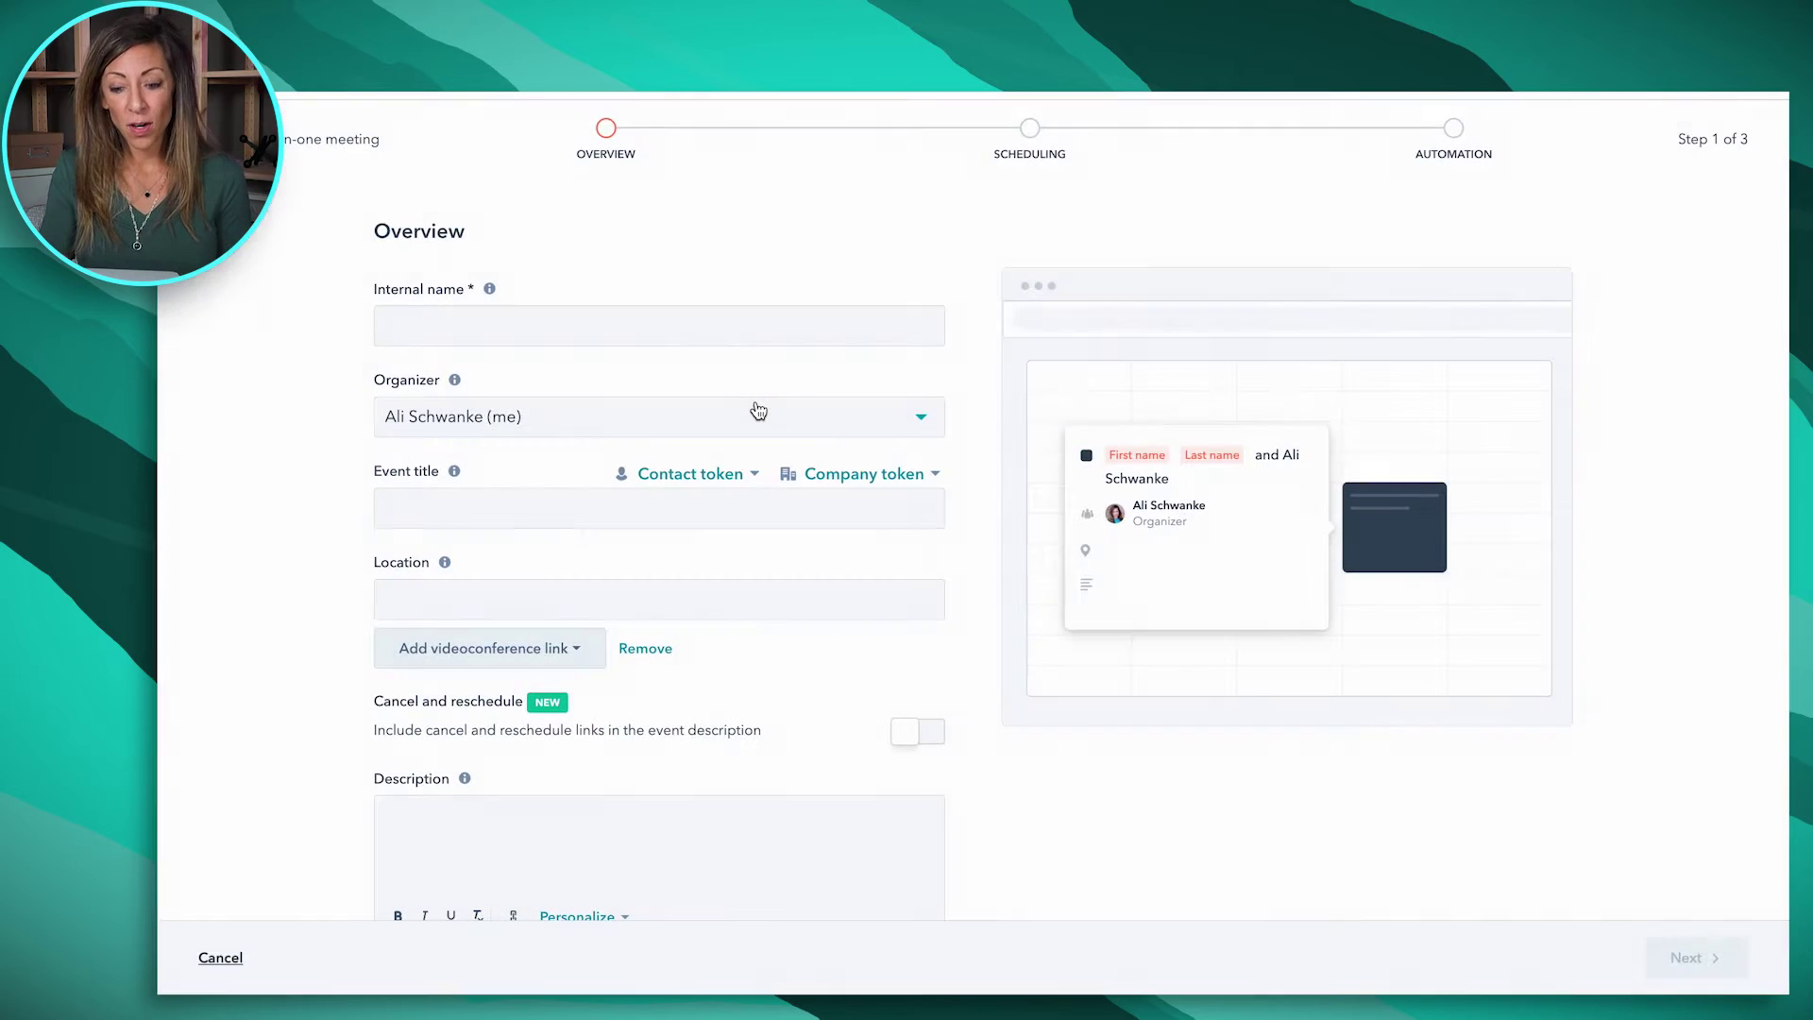
left_click(702, 335)
type("test")
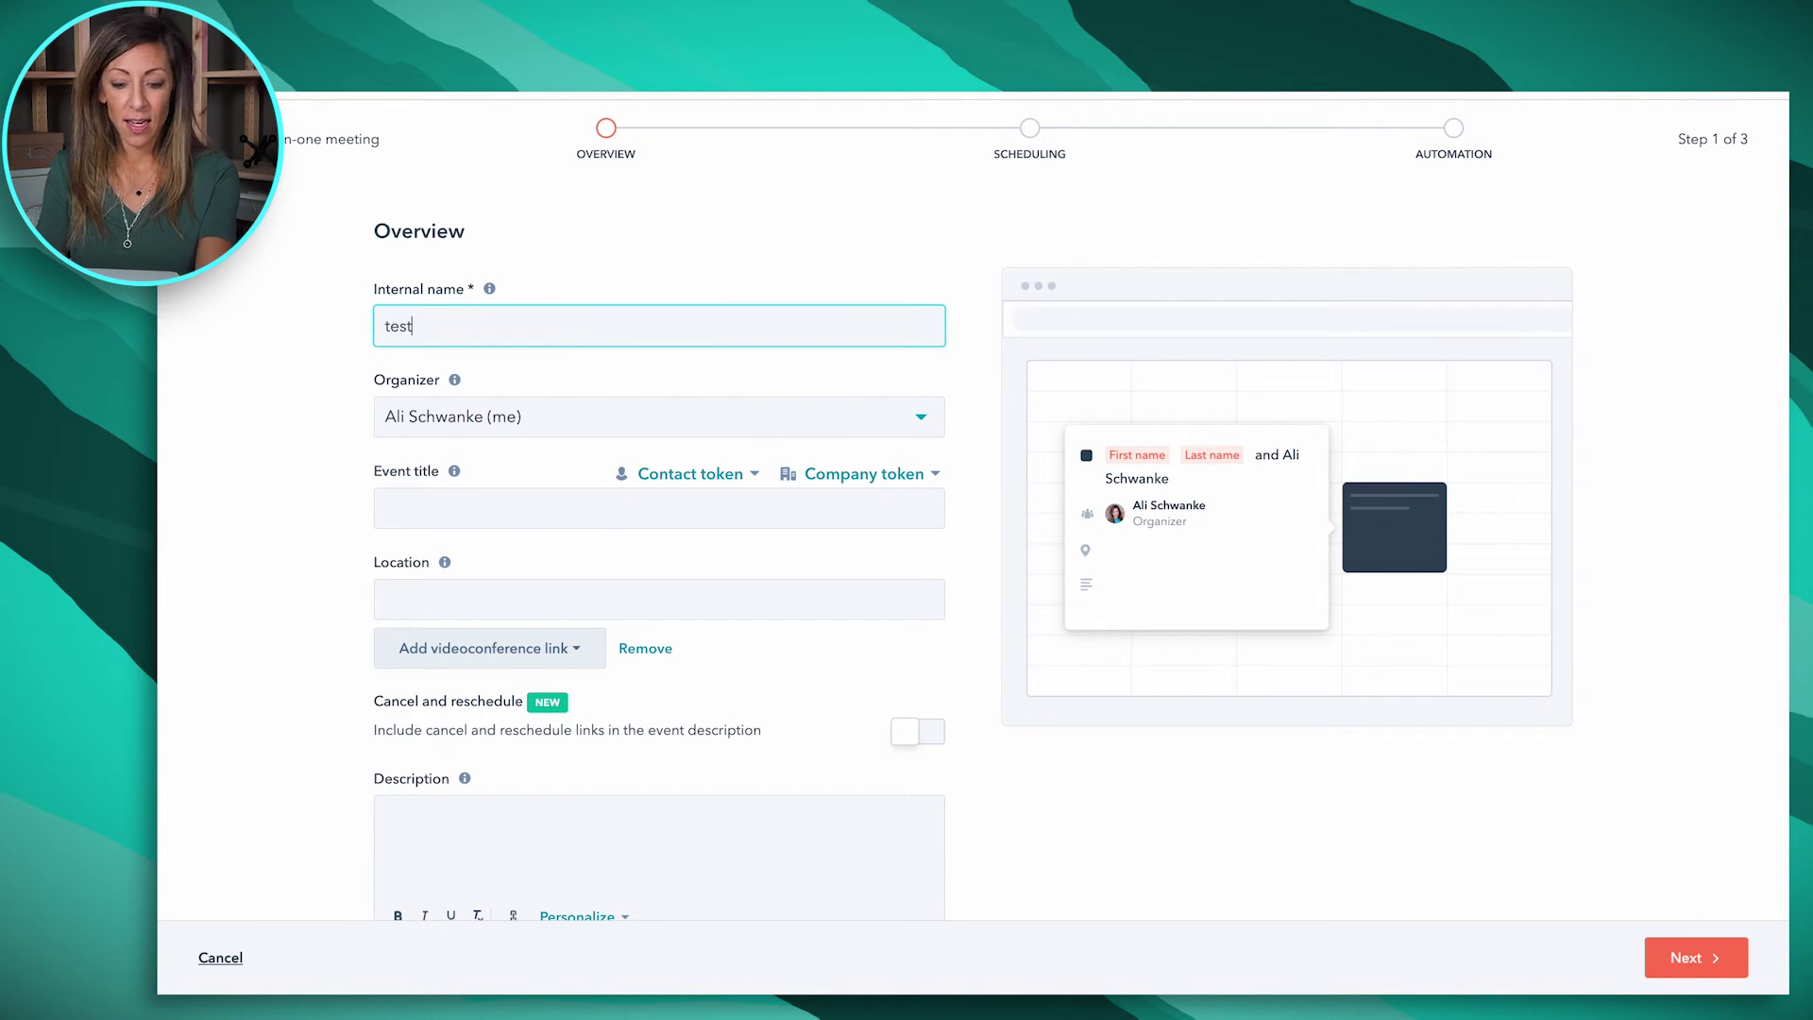
left_click(581, 519)
type("test")
left_click(511, 605)
type("test")
Set the meeting type to Client Meeting and continue to the Scheduling step
scroll(597, 821, "down", 2)
left_click(601, 874)
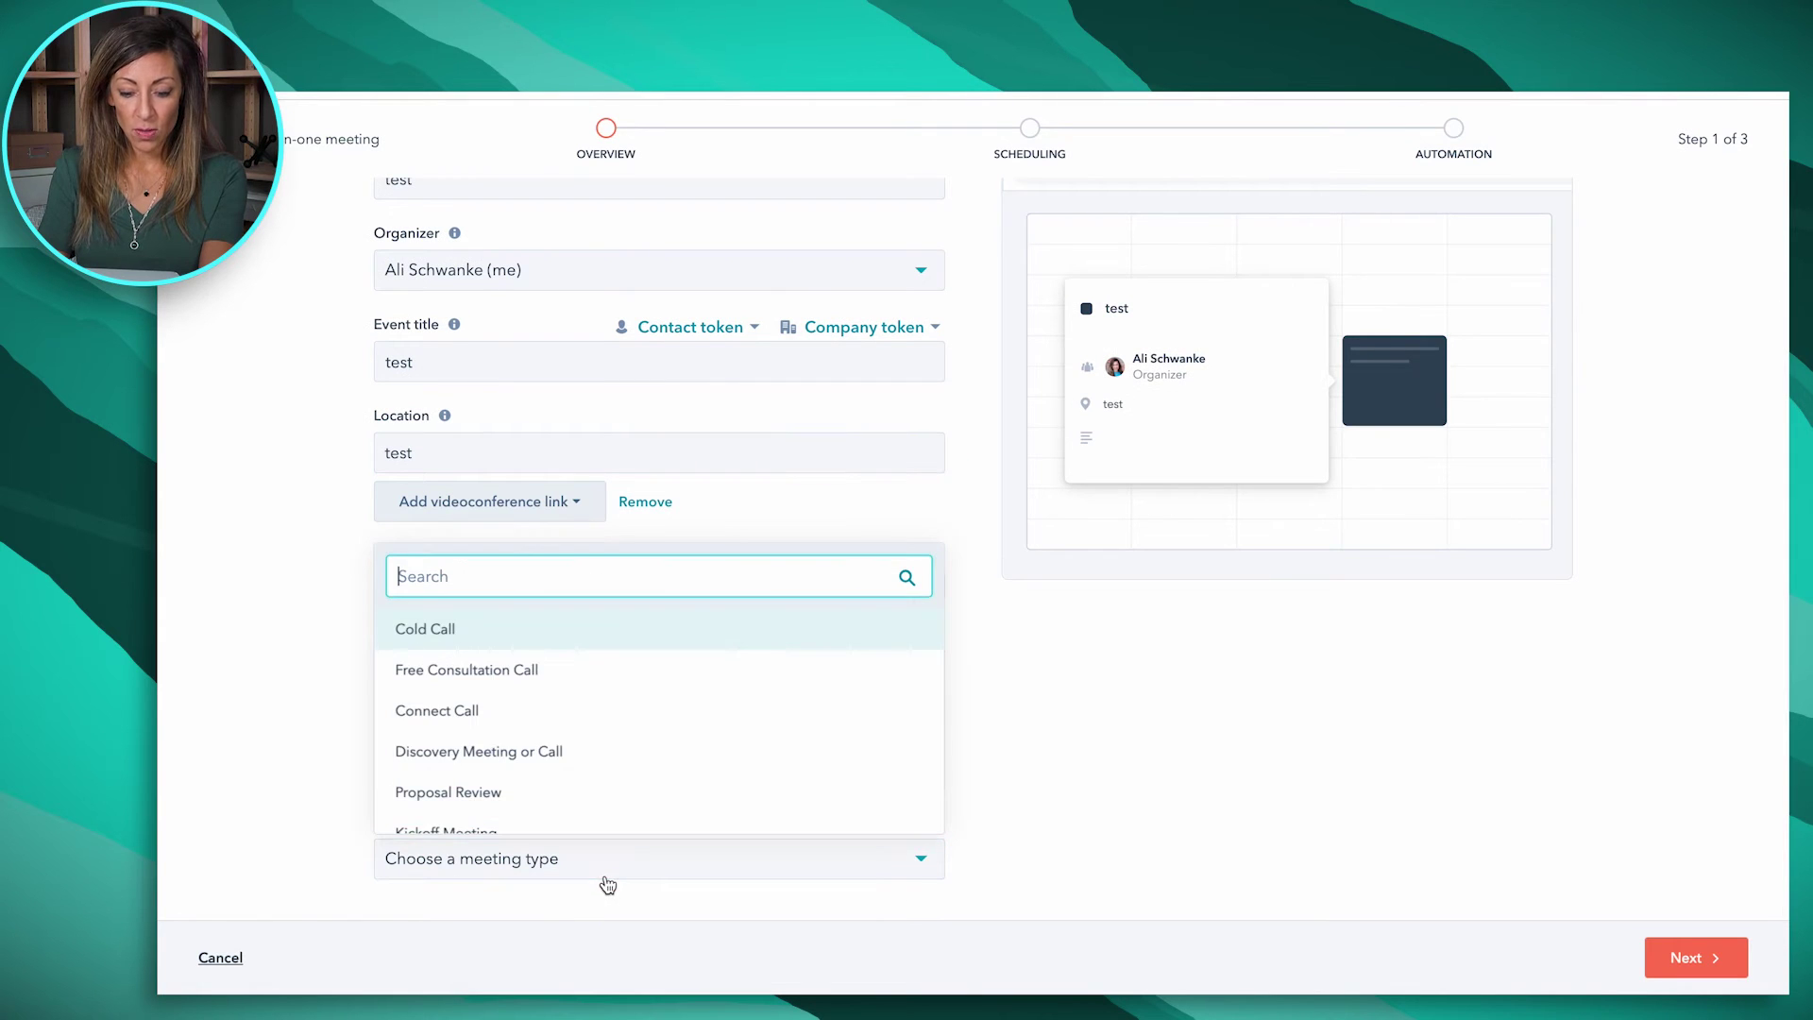
scroll(595, 801, "down", 2)
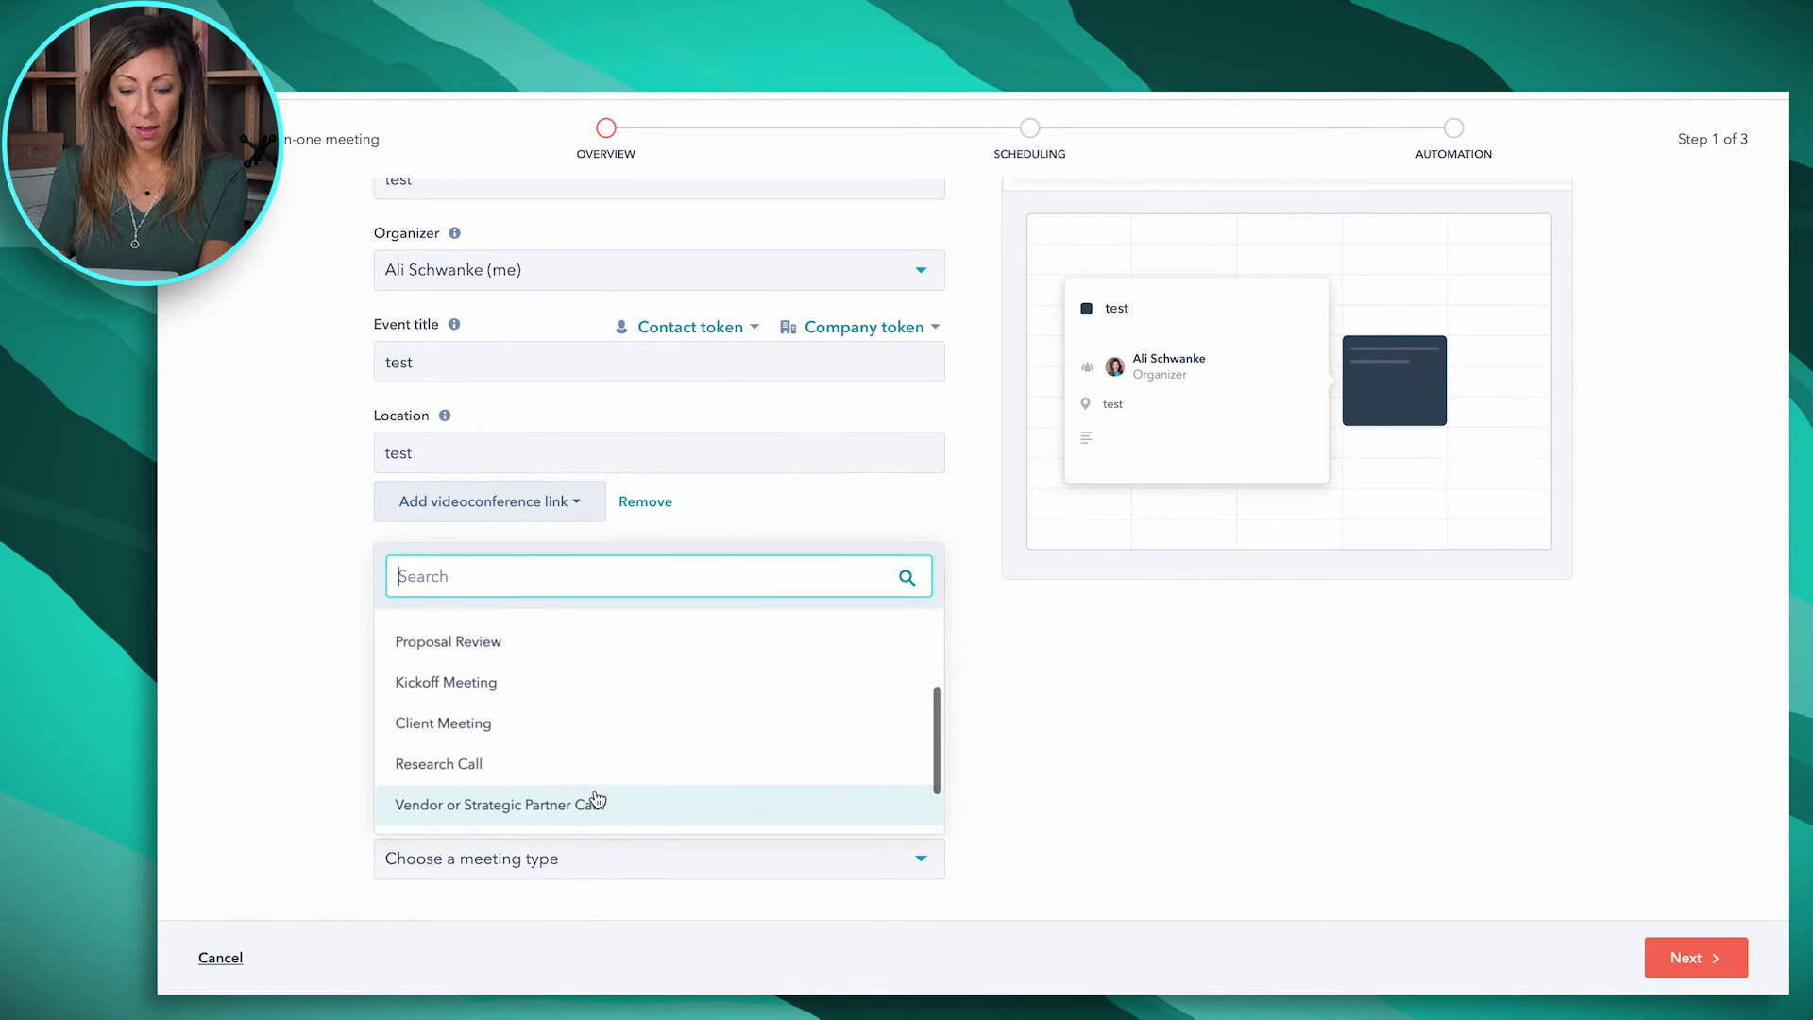
left_click(493, 730)
left_click(1673, 960)
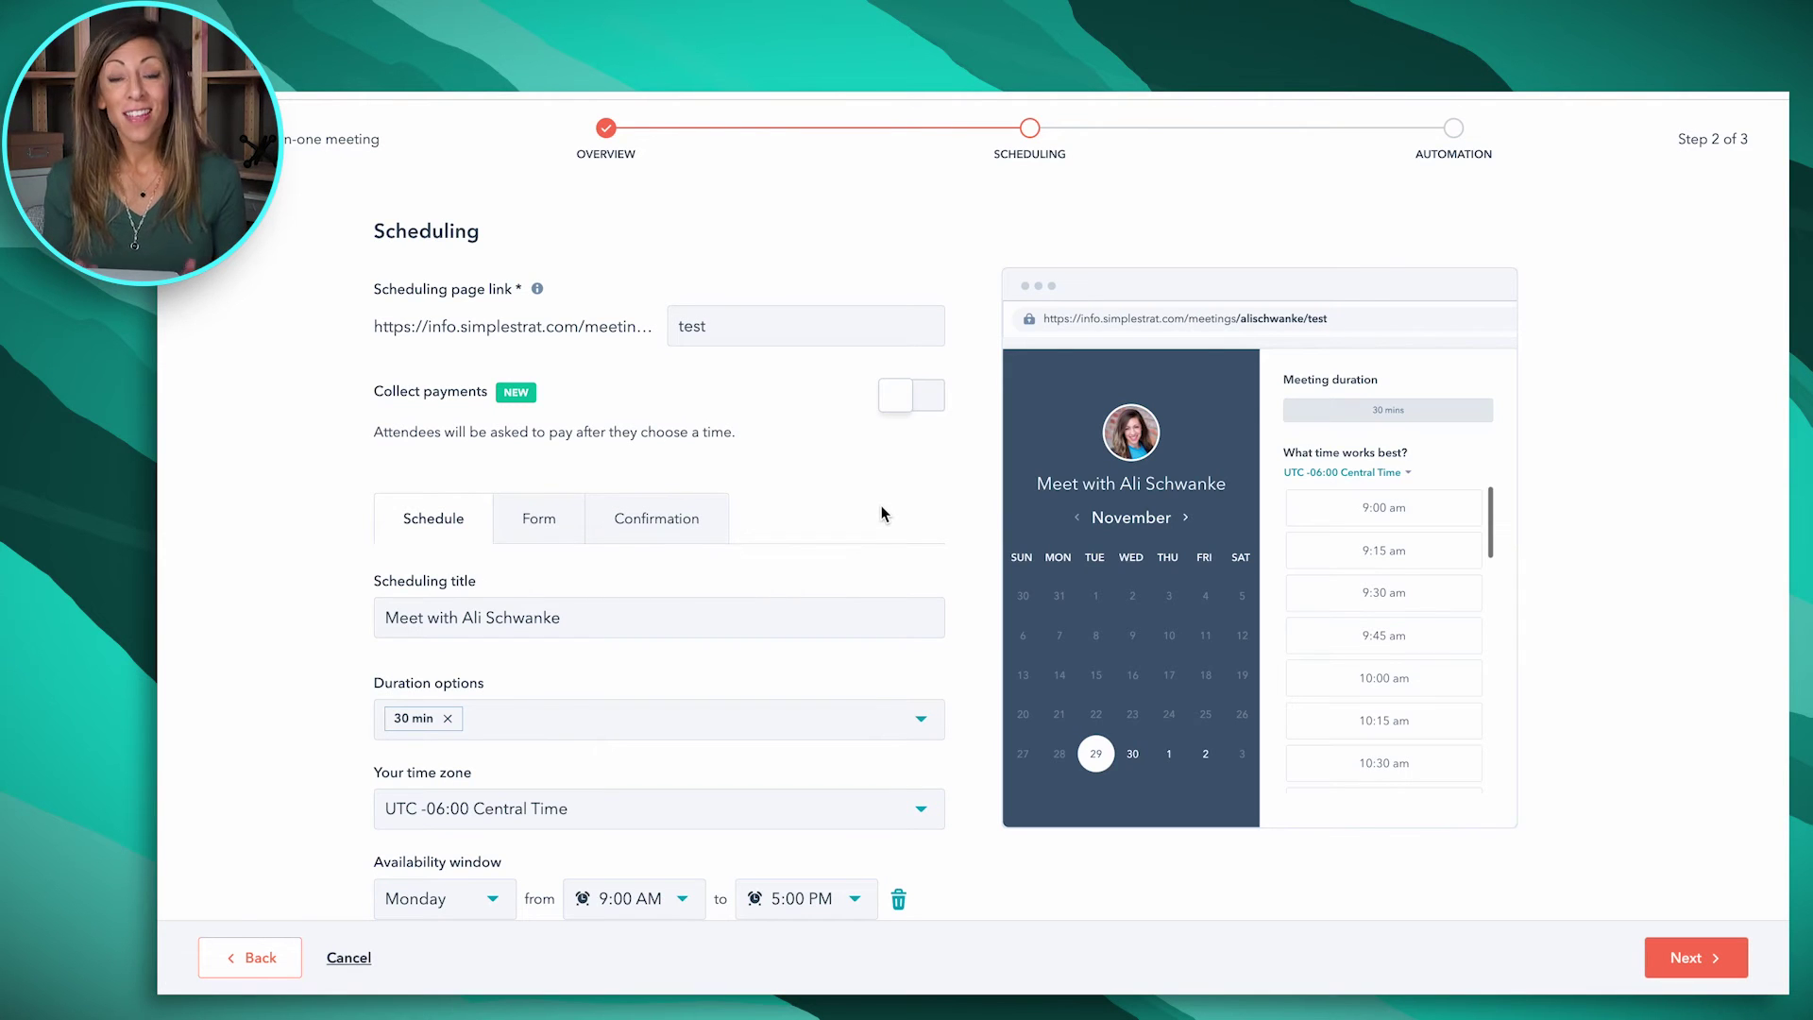
Turn on Collect payments using the 'Testing HubSpot to QuickBooks Integration | $1' payment link
left_click(930, 404)
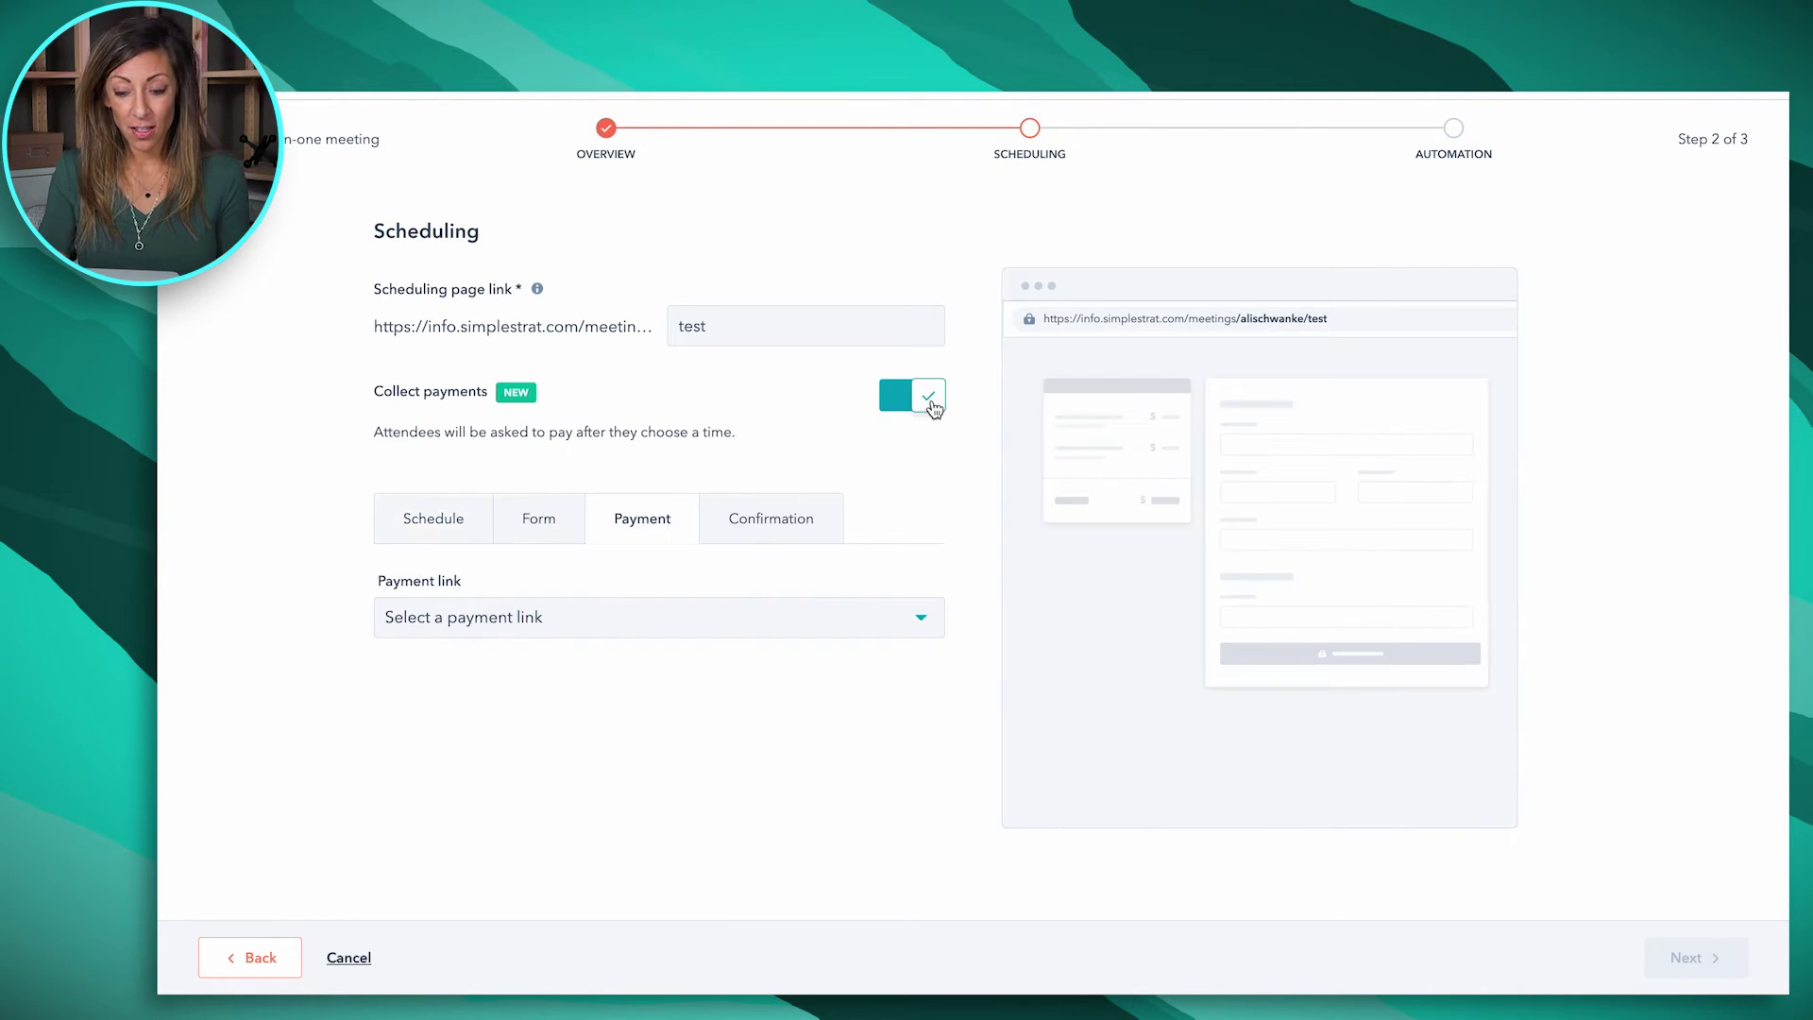
left_click(622, 625)
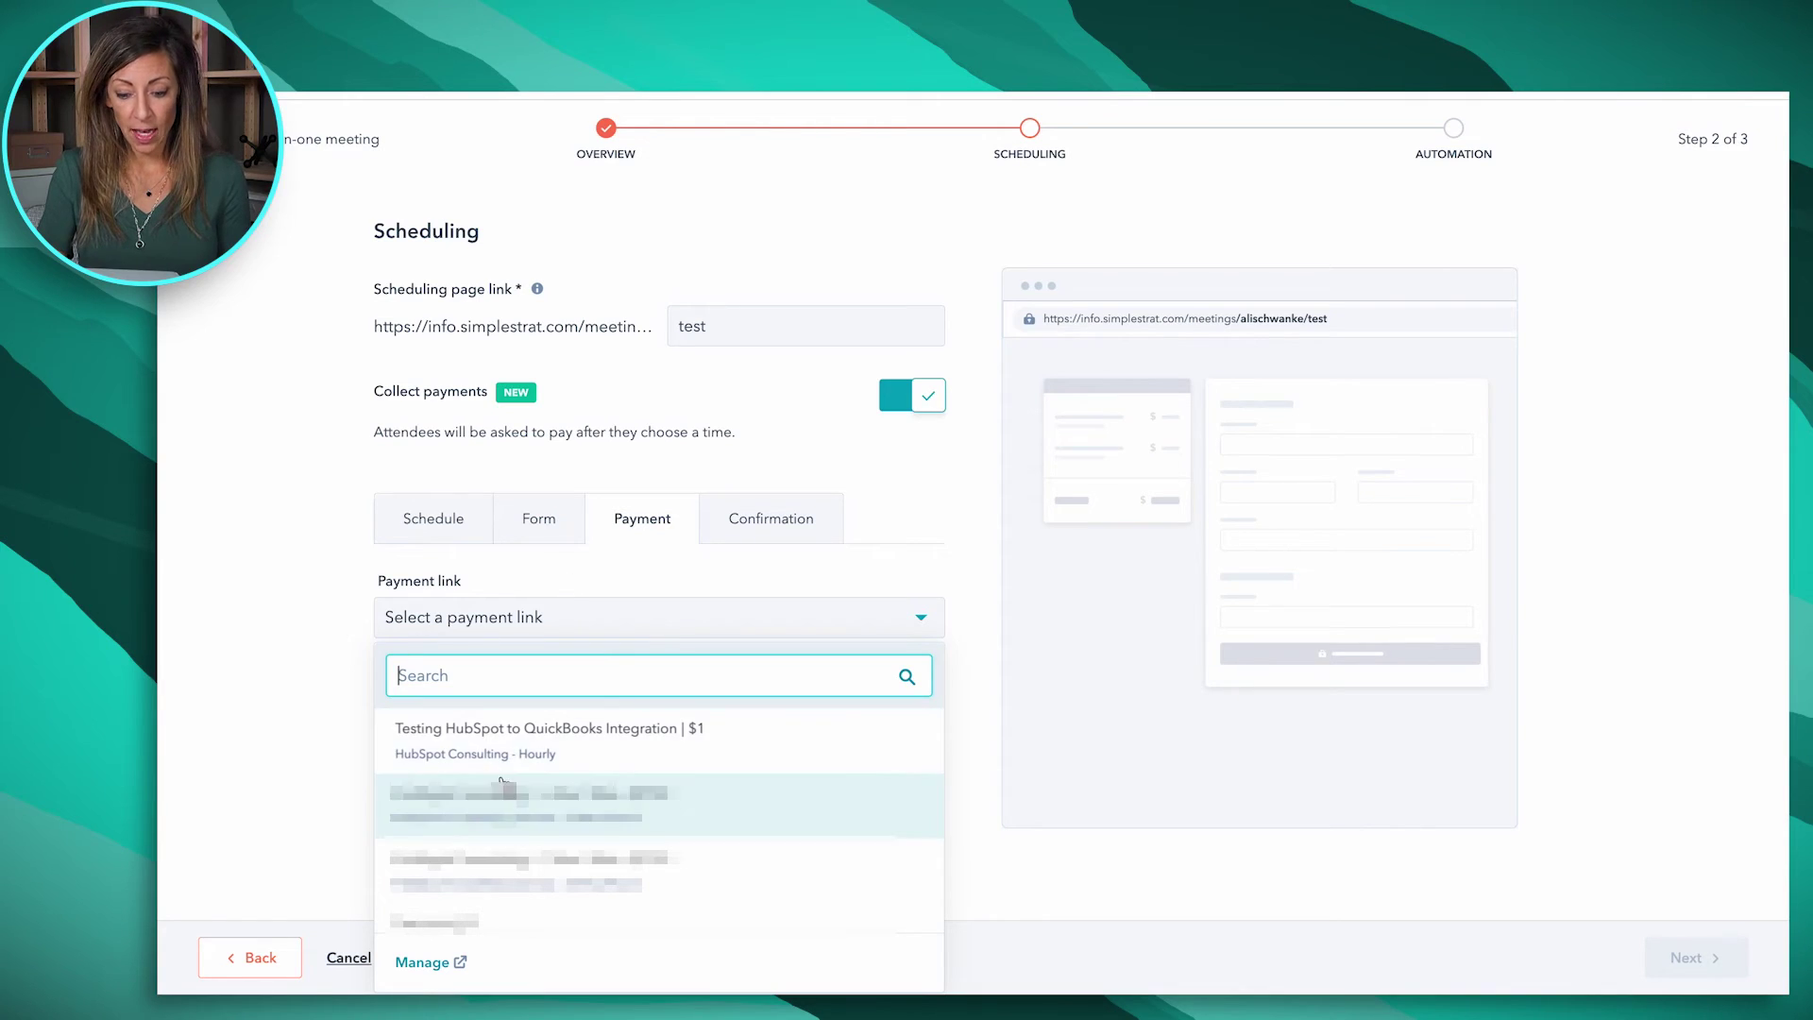
left_click(560, 744)
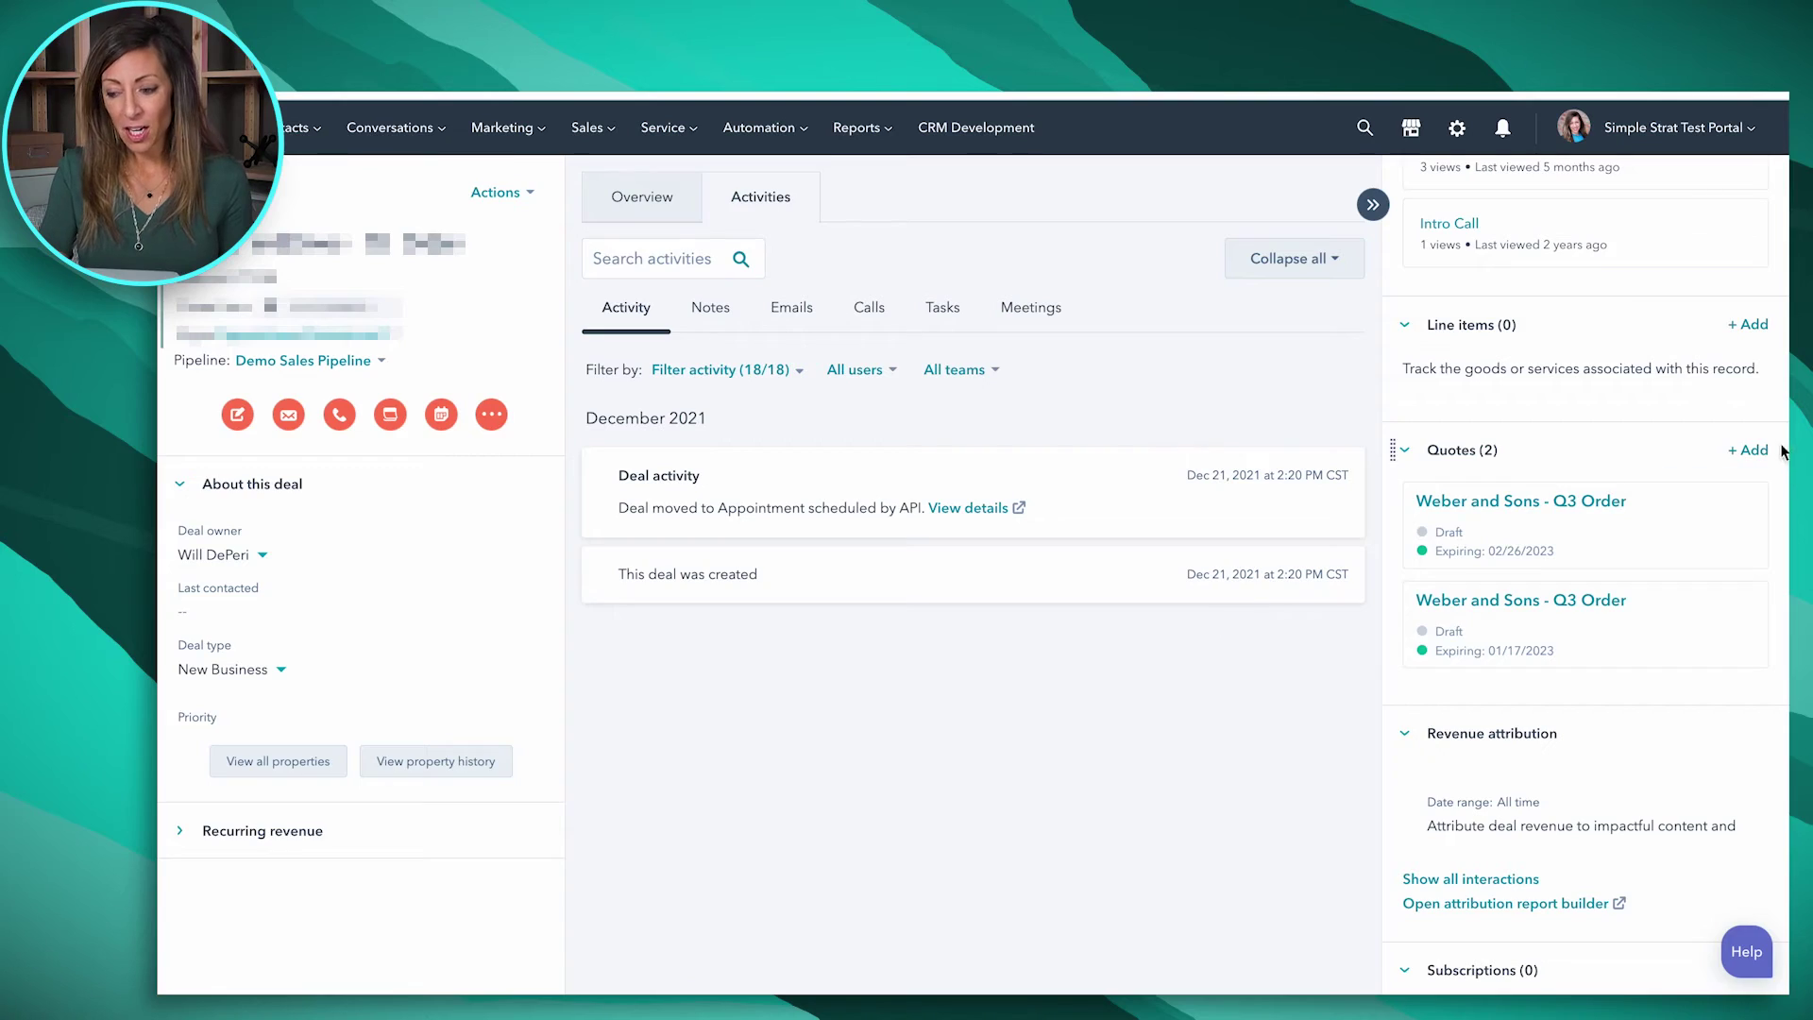
Add a quote from the deal's Quotes card, opening 'Weber and Sons - Q3 Order'
left_click(1756, 450)
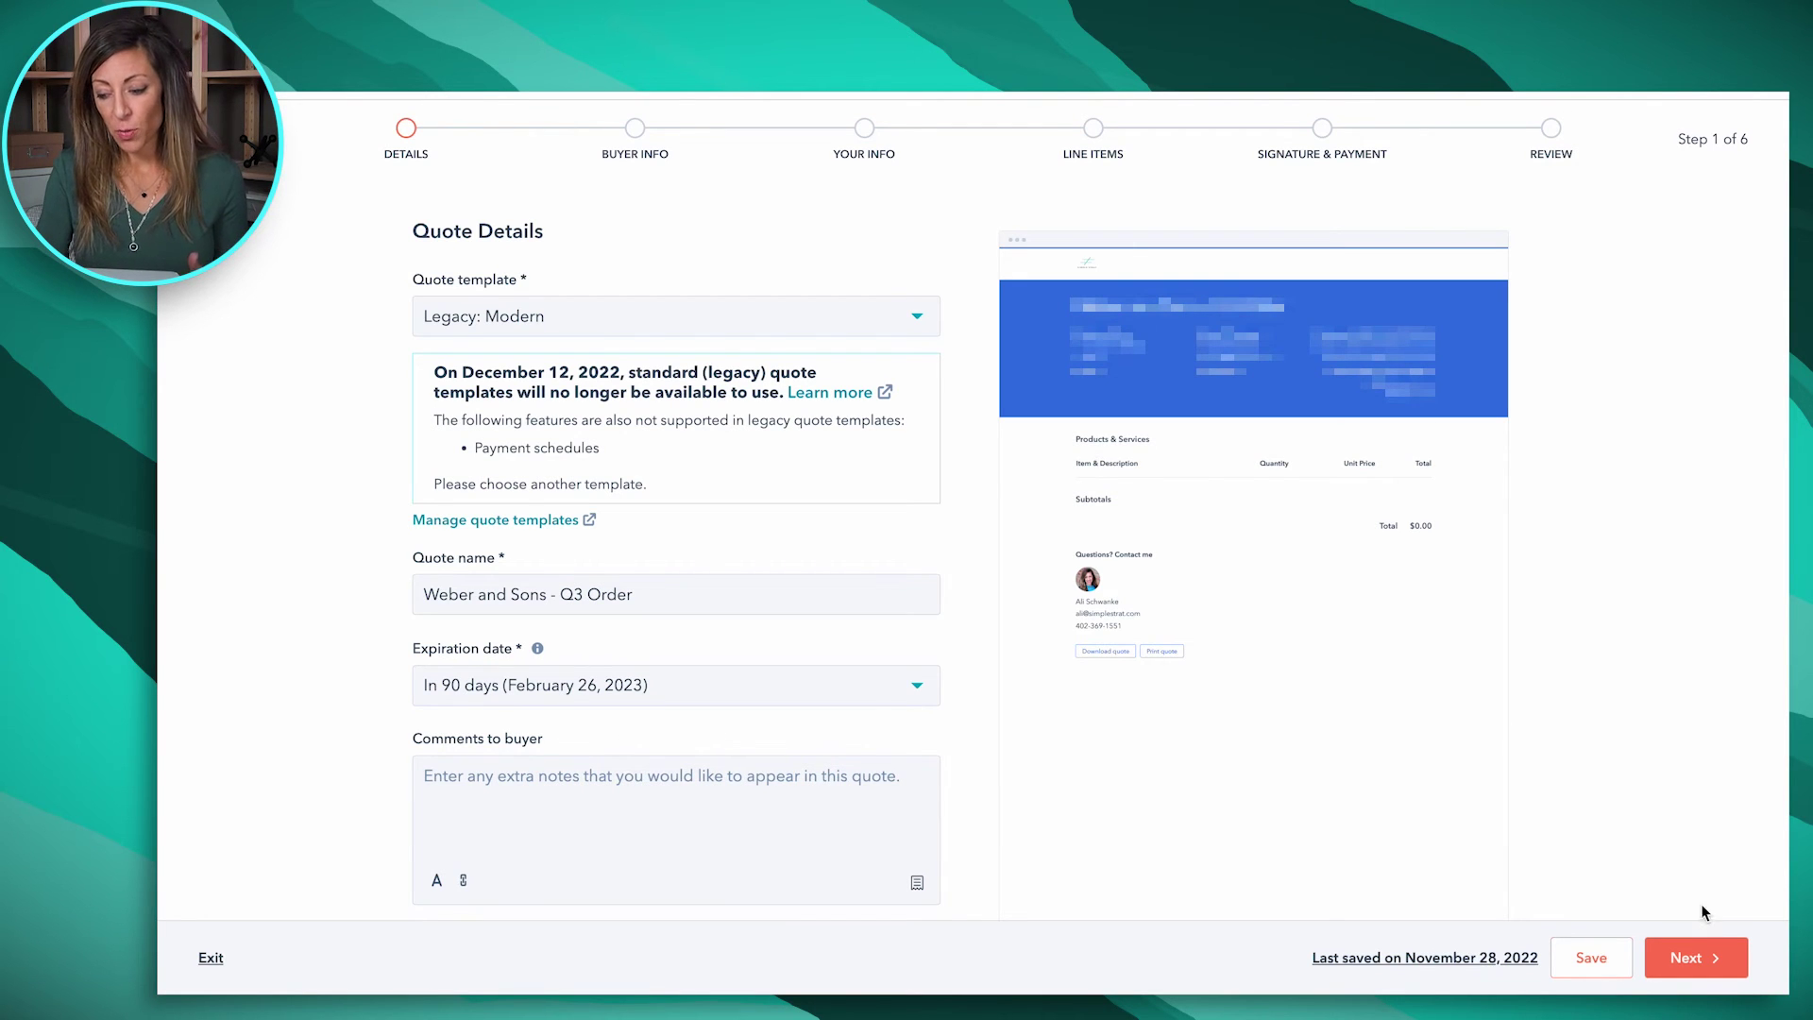
Keep the quote's default details, buyer contacts and sender information
left_click(1705, 965)
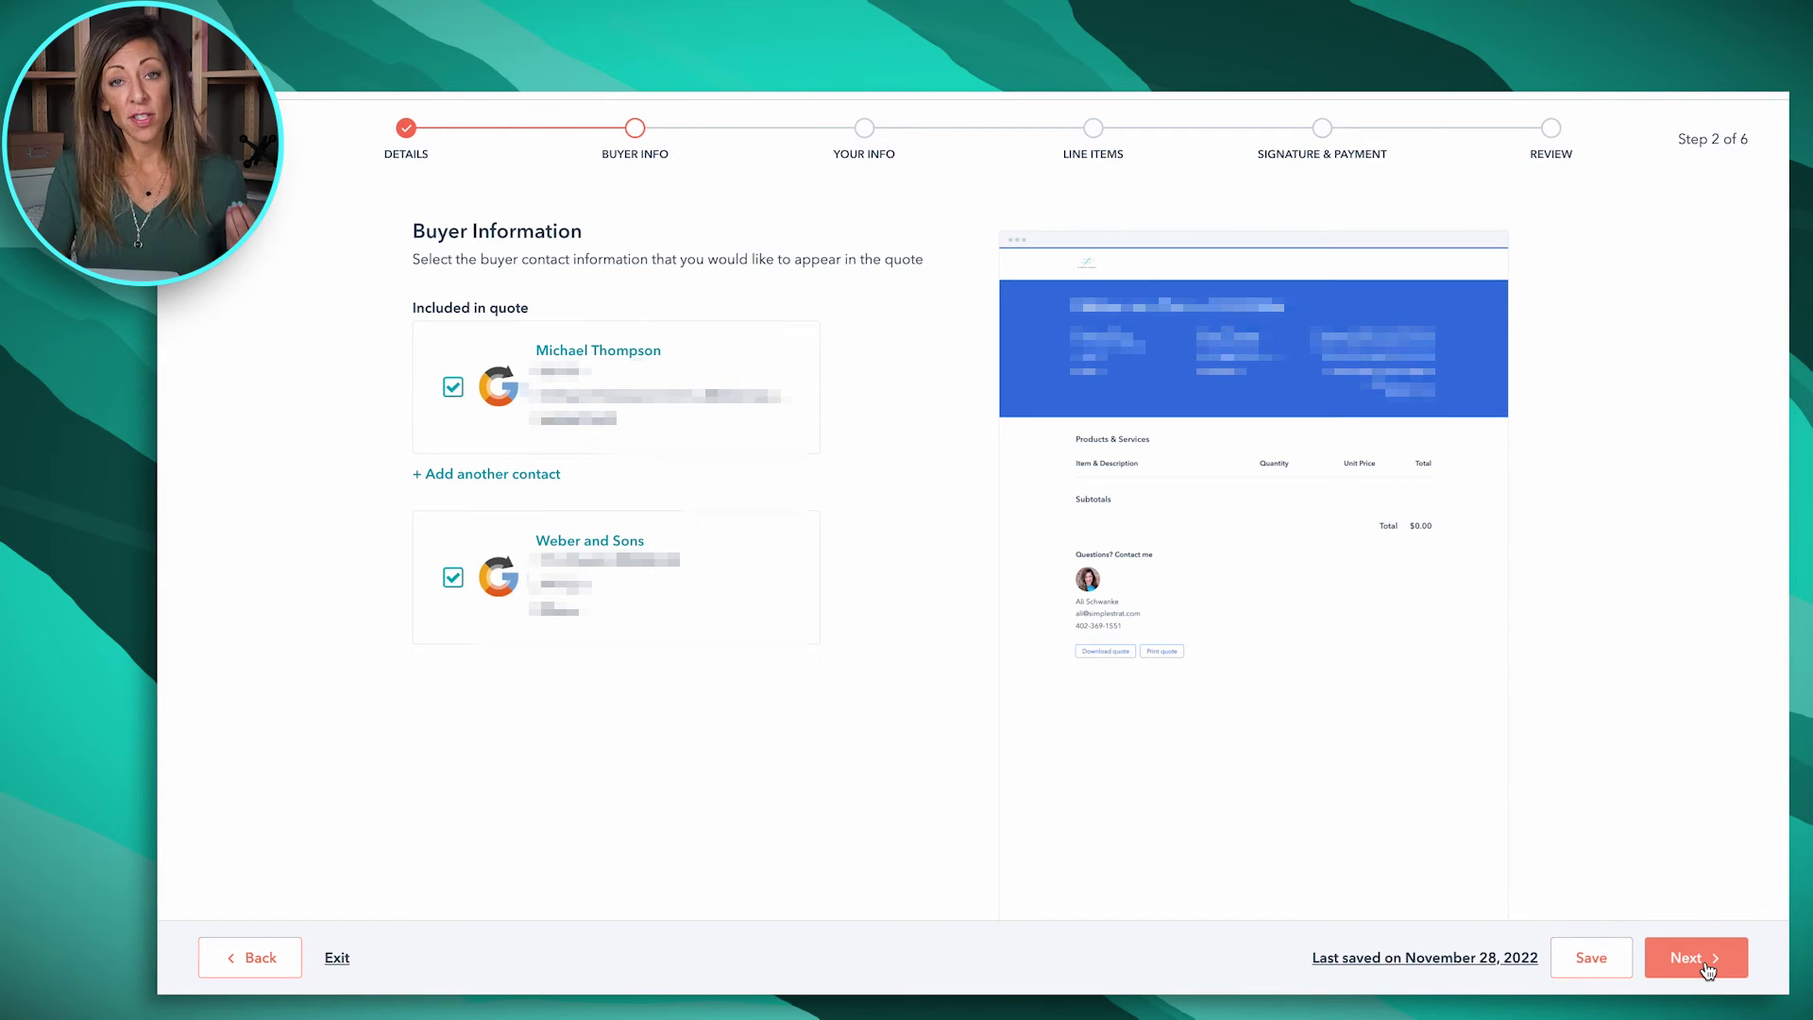
left_click(1707, 969)
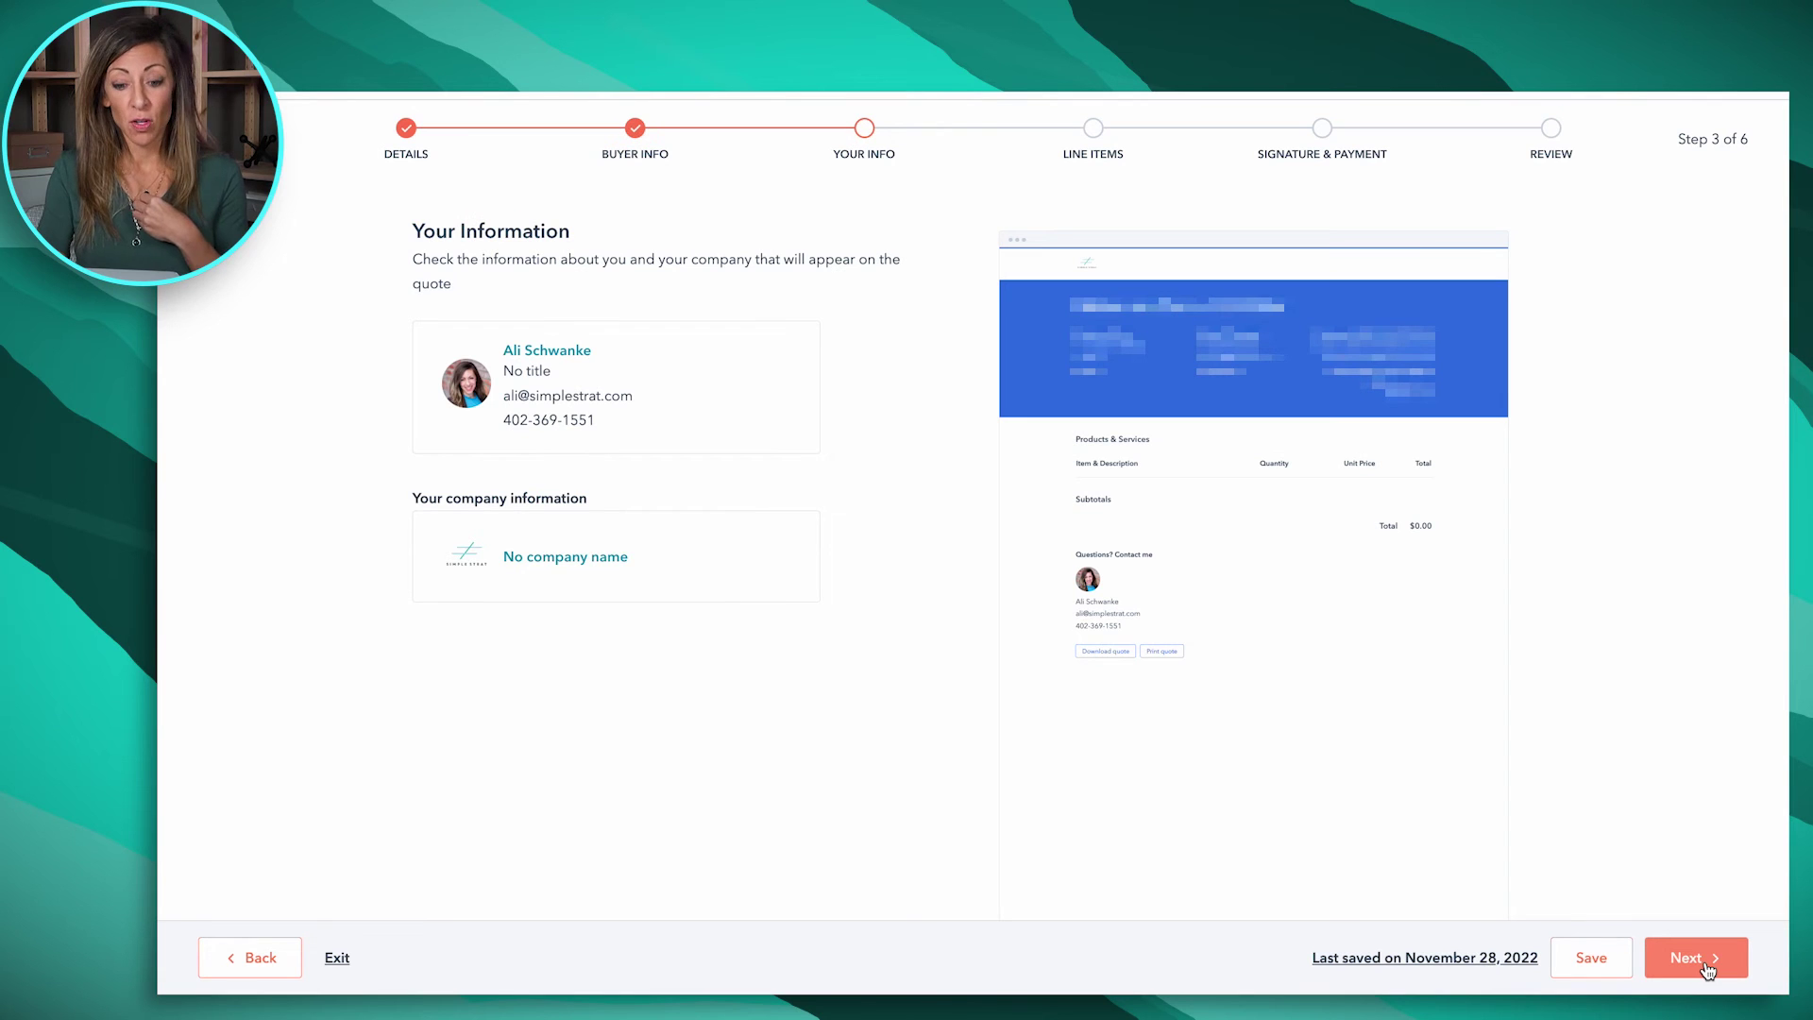
left_click(1707, 965)
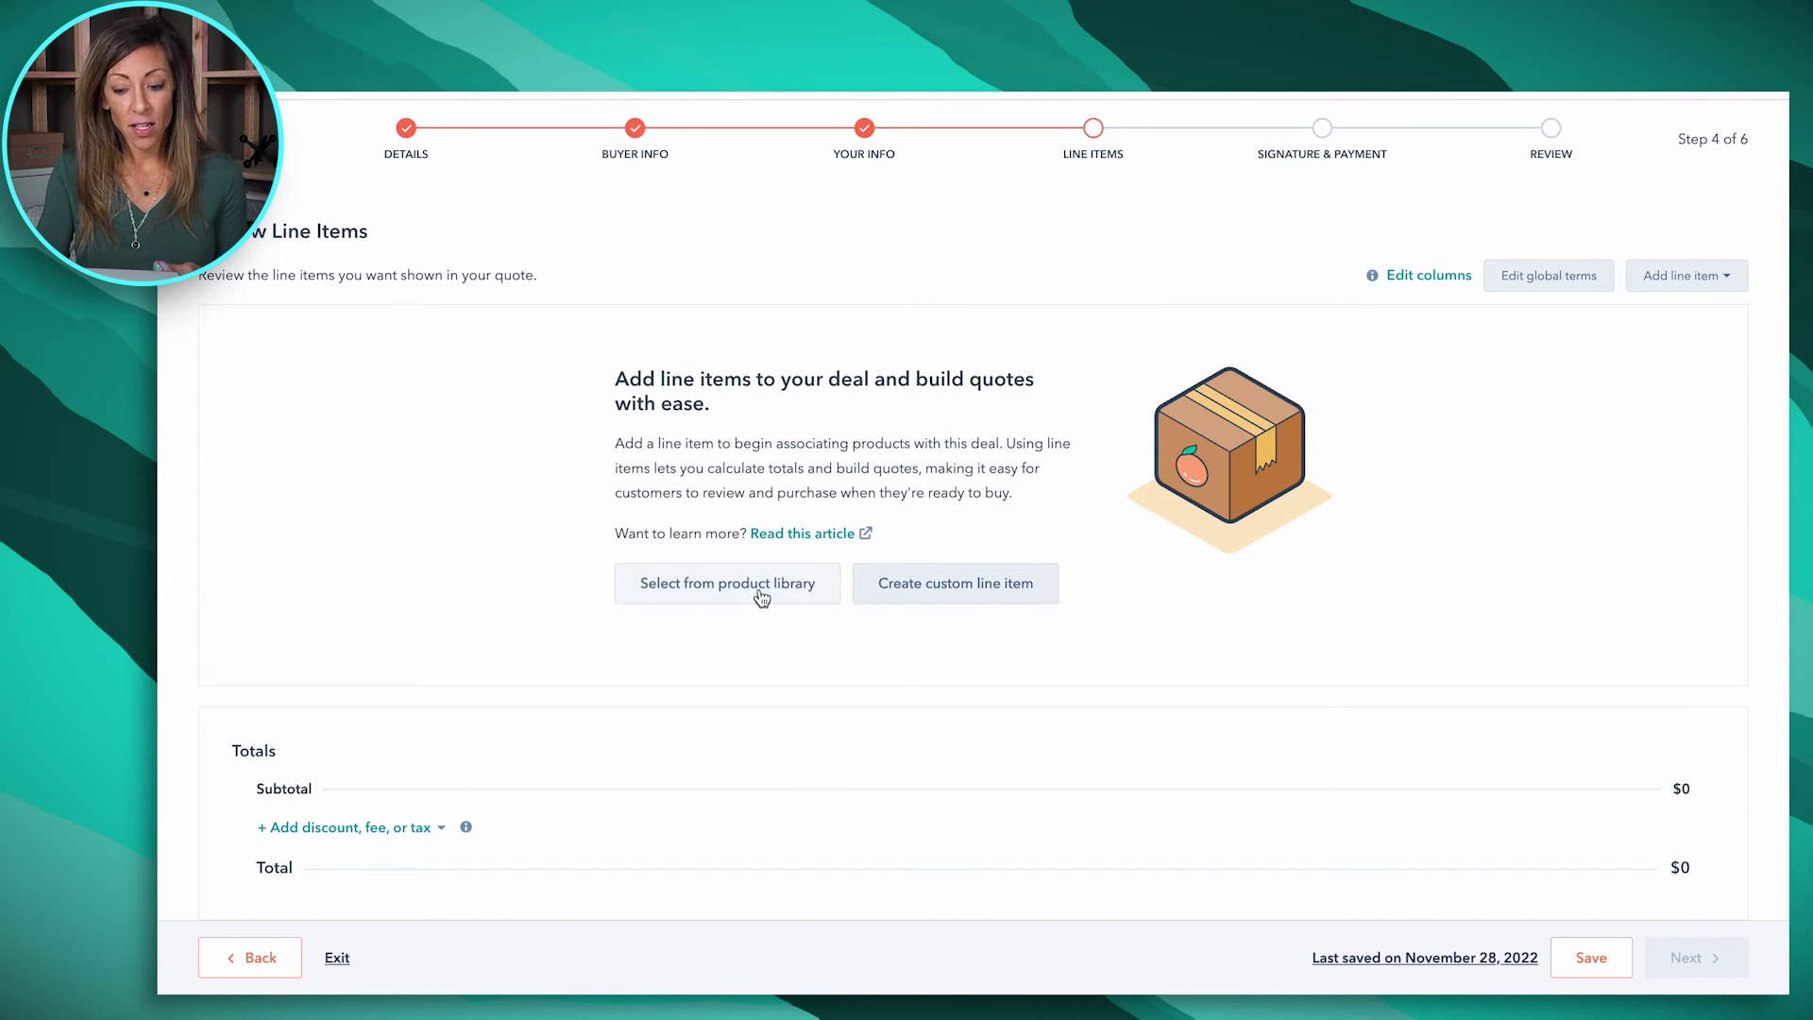
Add the $475 Dress product from the product library and continue to Signature and Payment
left_click(761, 593)
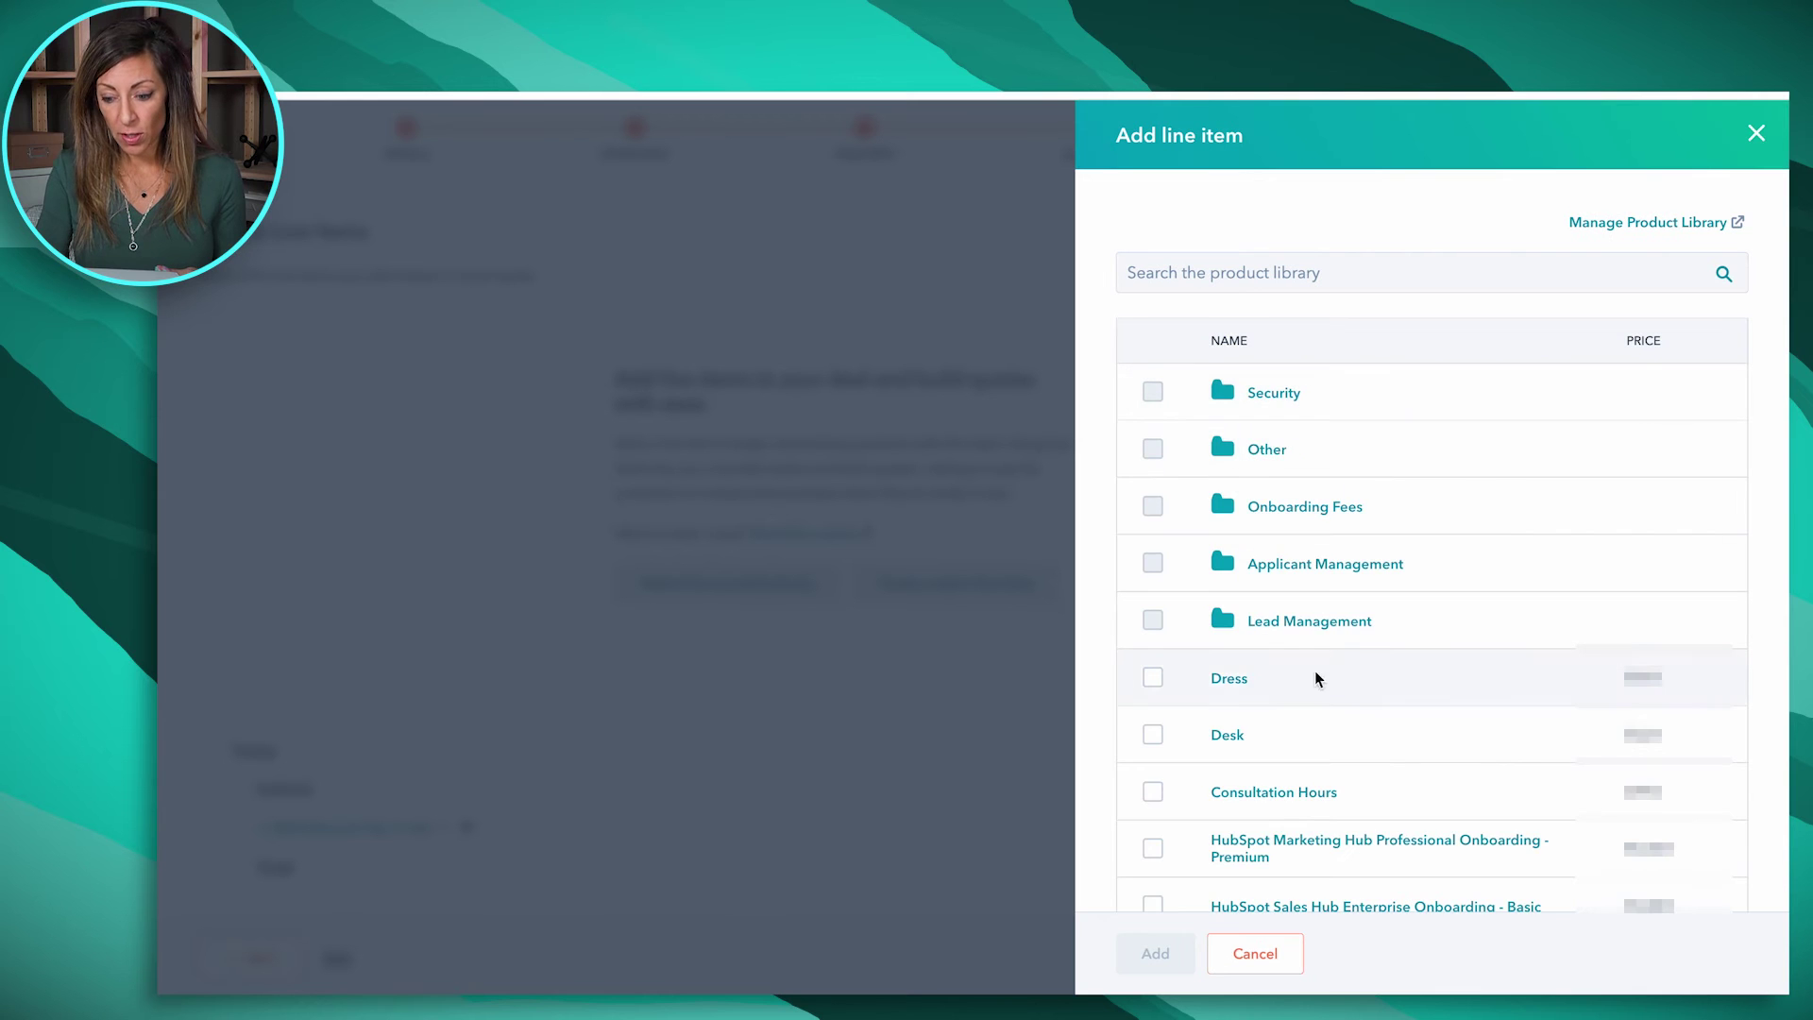
left_click(1153, 676)
left_click(1149, 955)
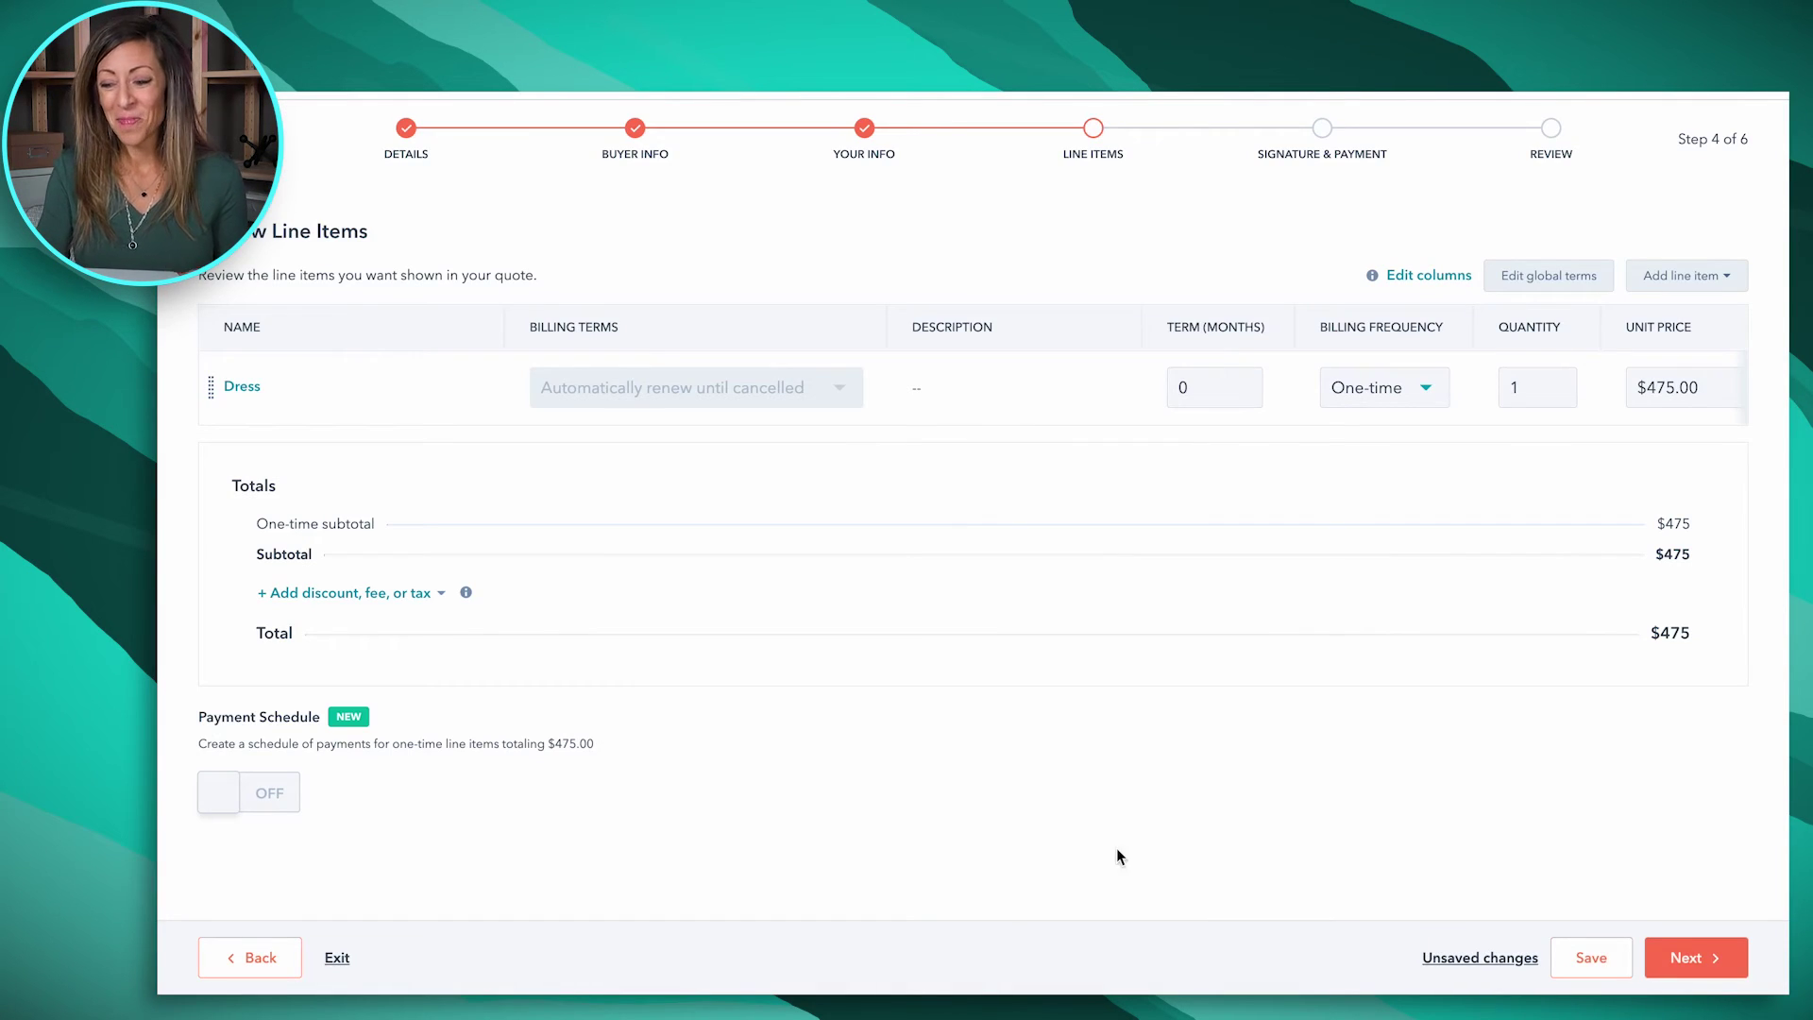
left_click(1705, 959)
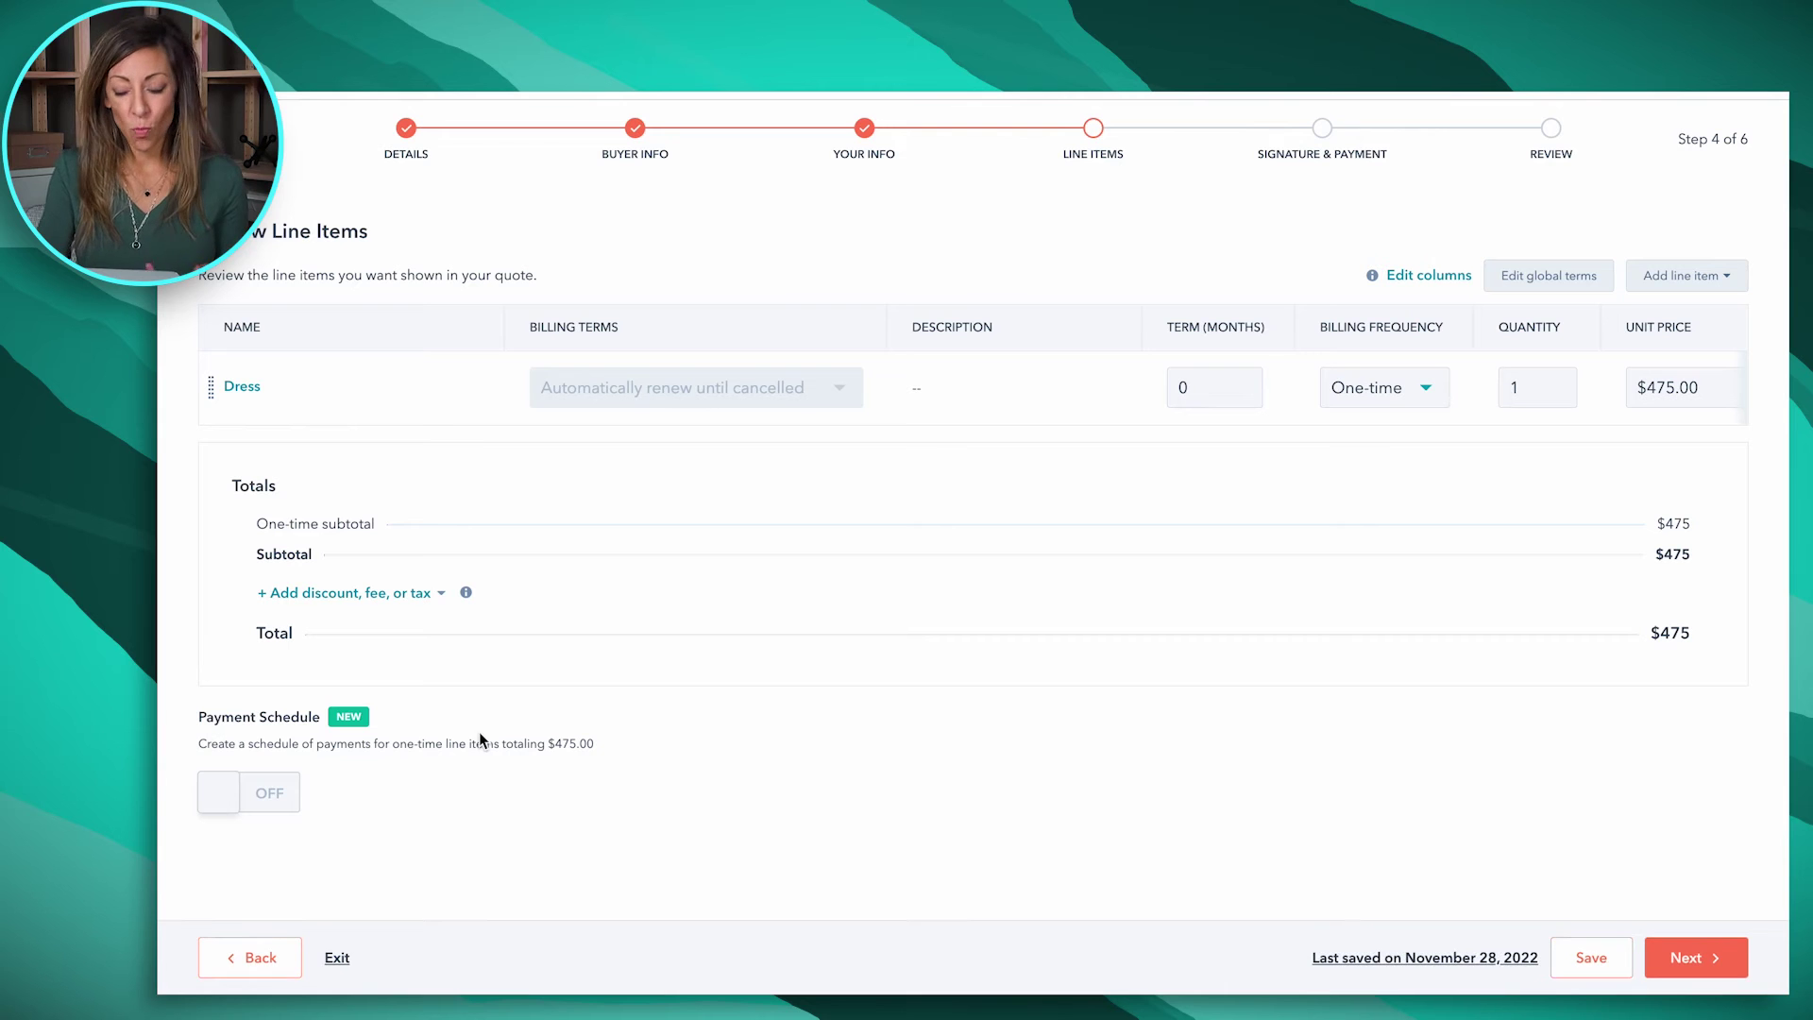
left_click(1704, 961)
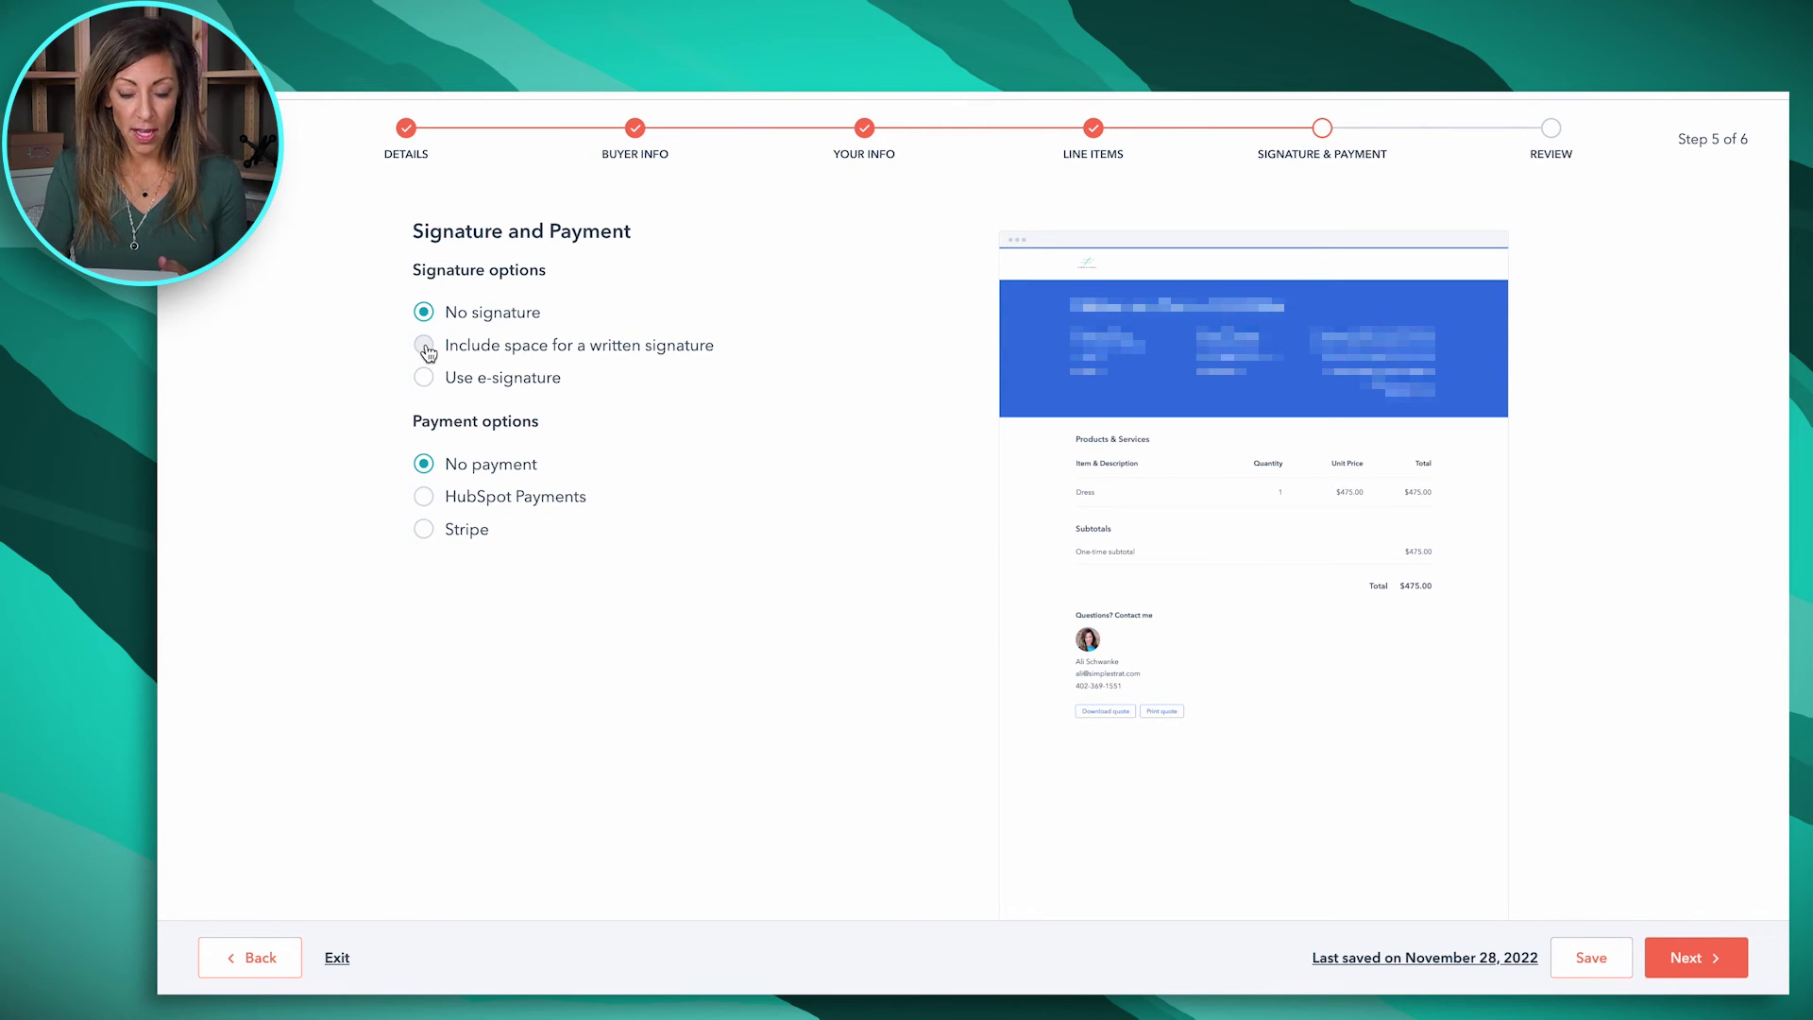
Require the contact's e-signature, use HubSpot Payments with billing address collection, and publish the quote
left_click(429, 380)
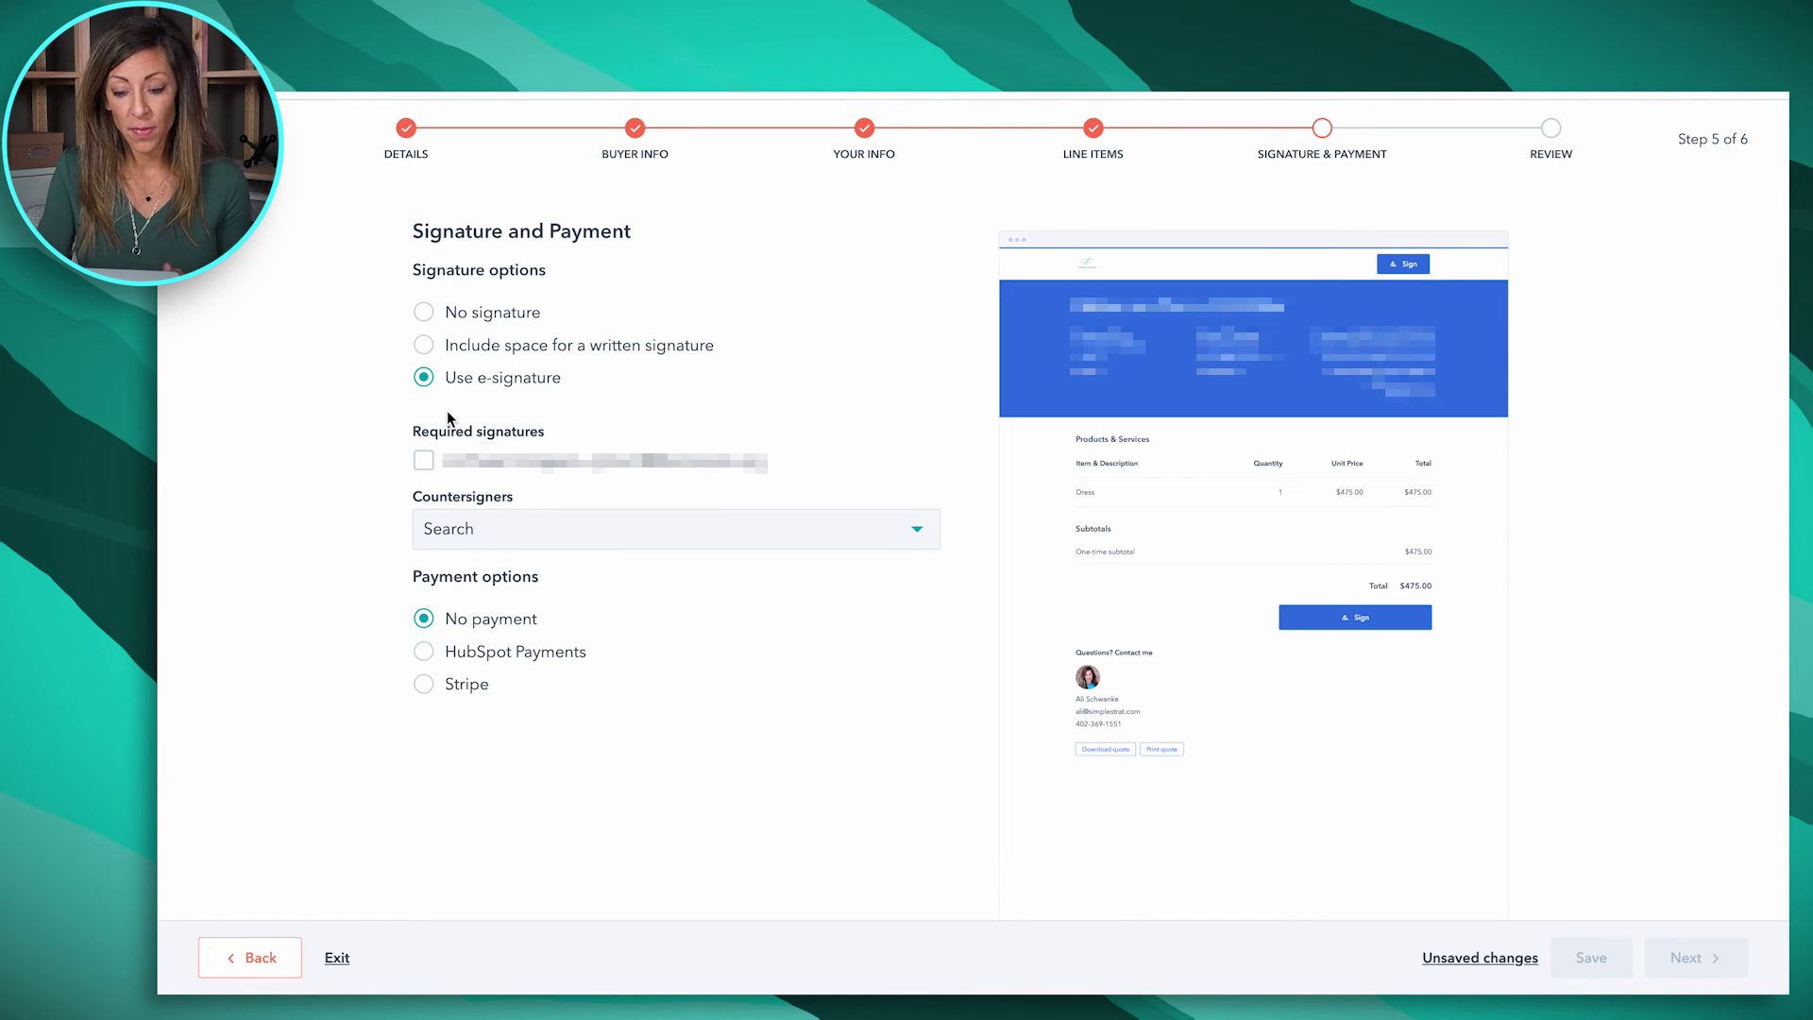
left_click(424, 463)
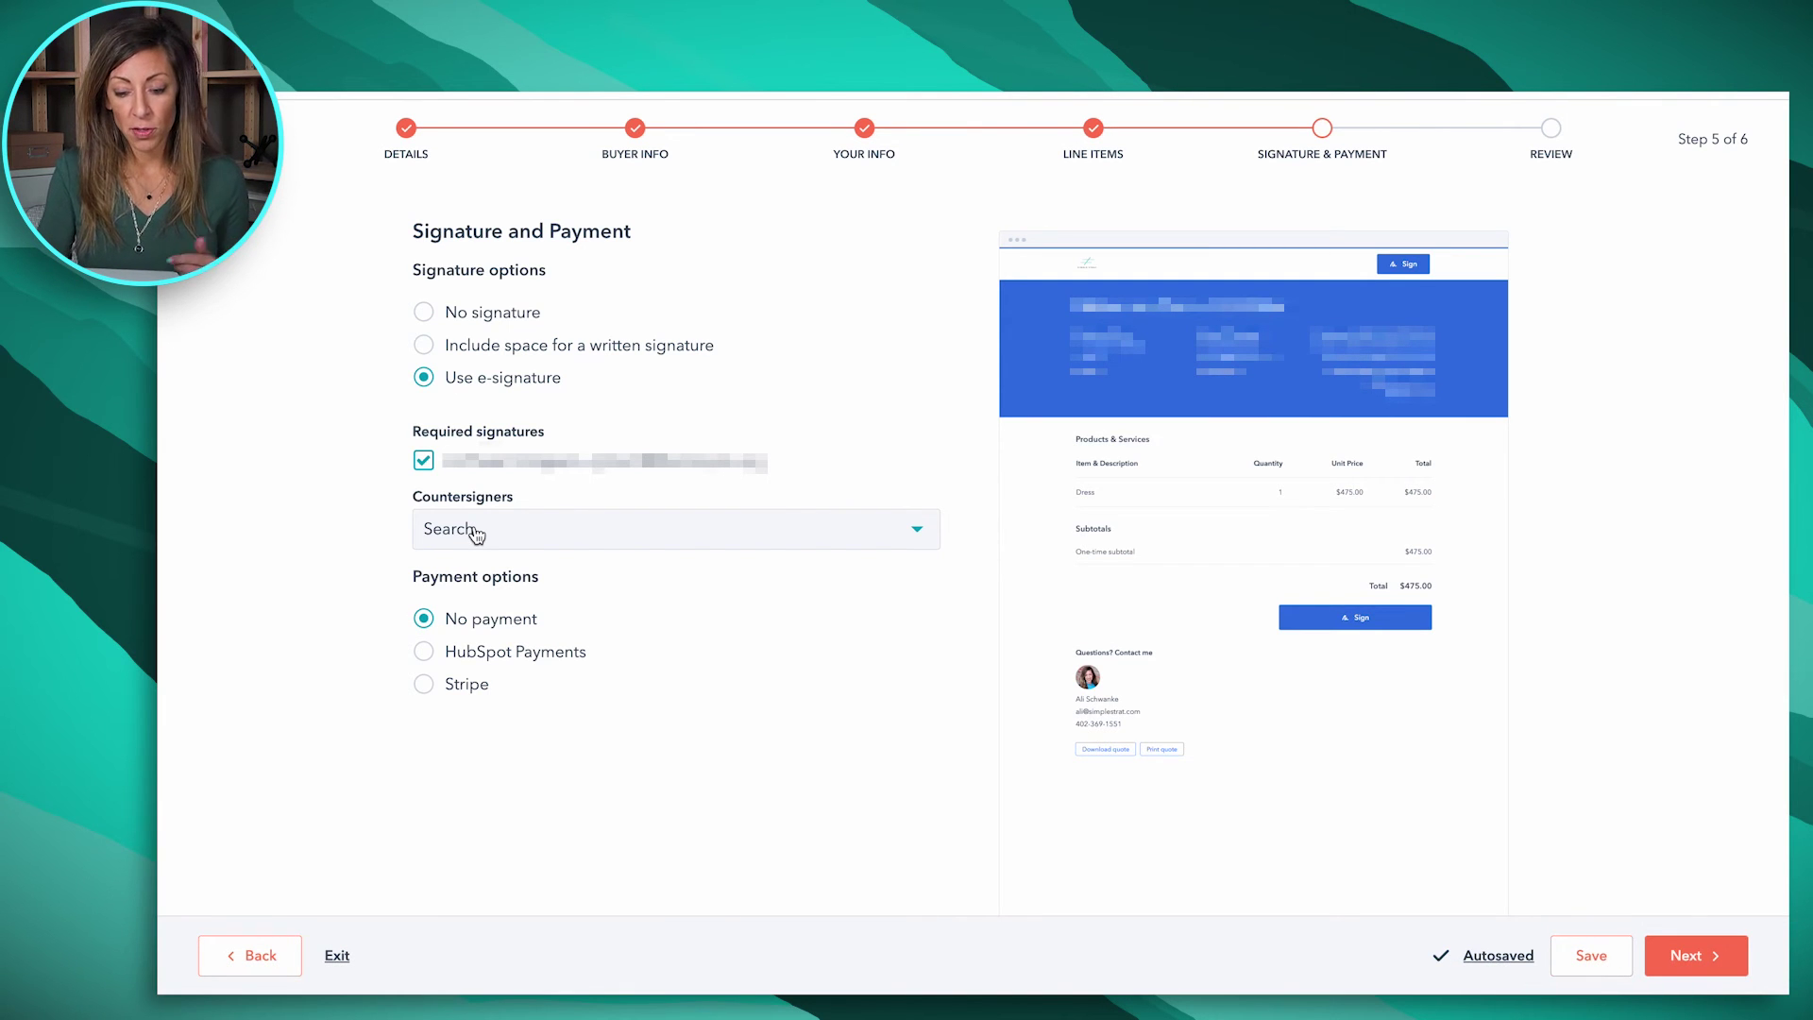
left_click(424, 652)
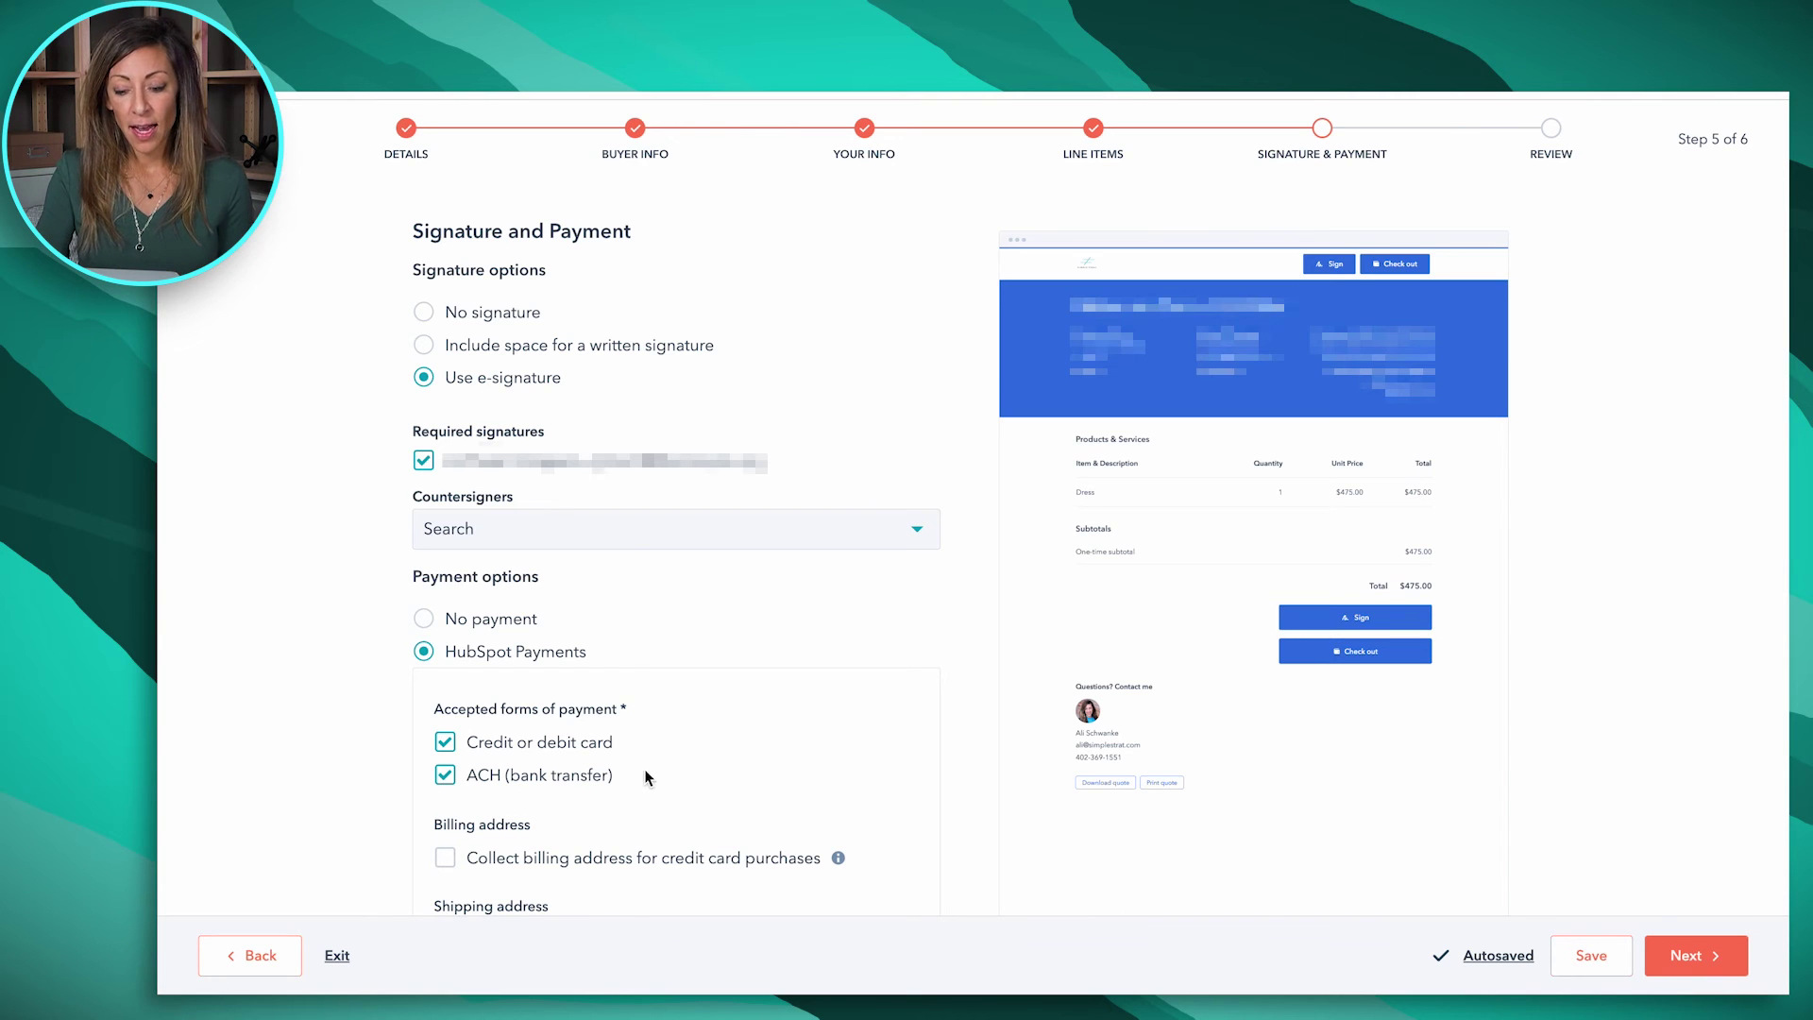
scroll(644, 769, "down", 3)
left_click(446, 723)
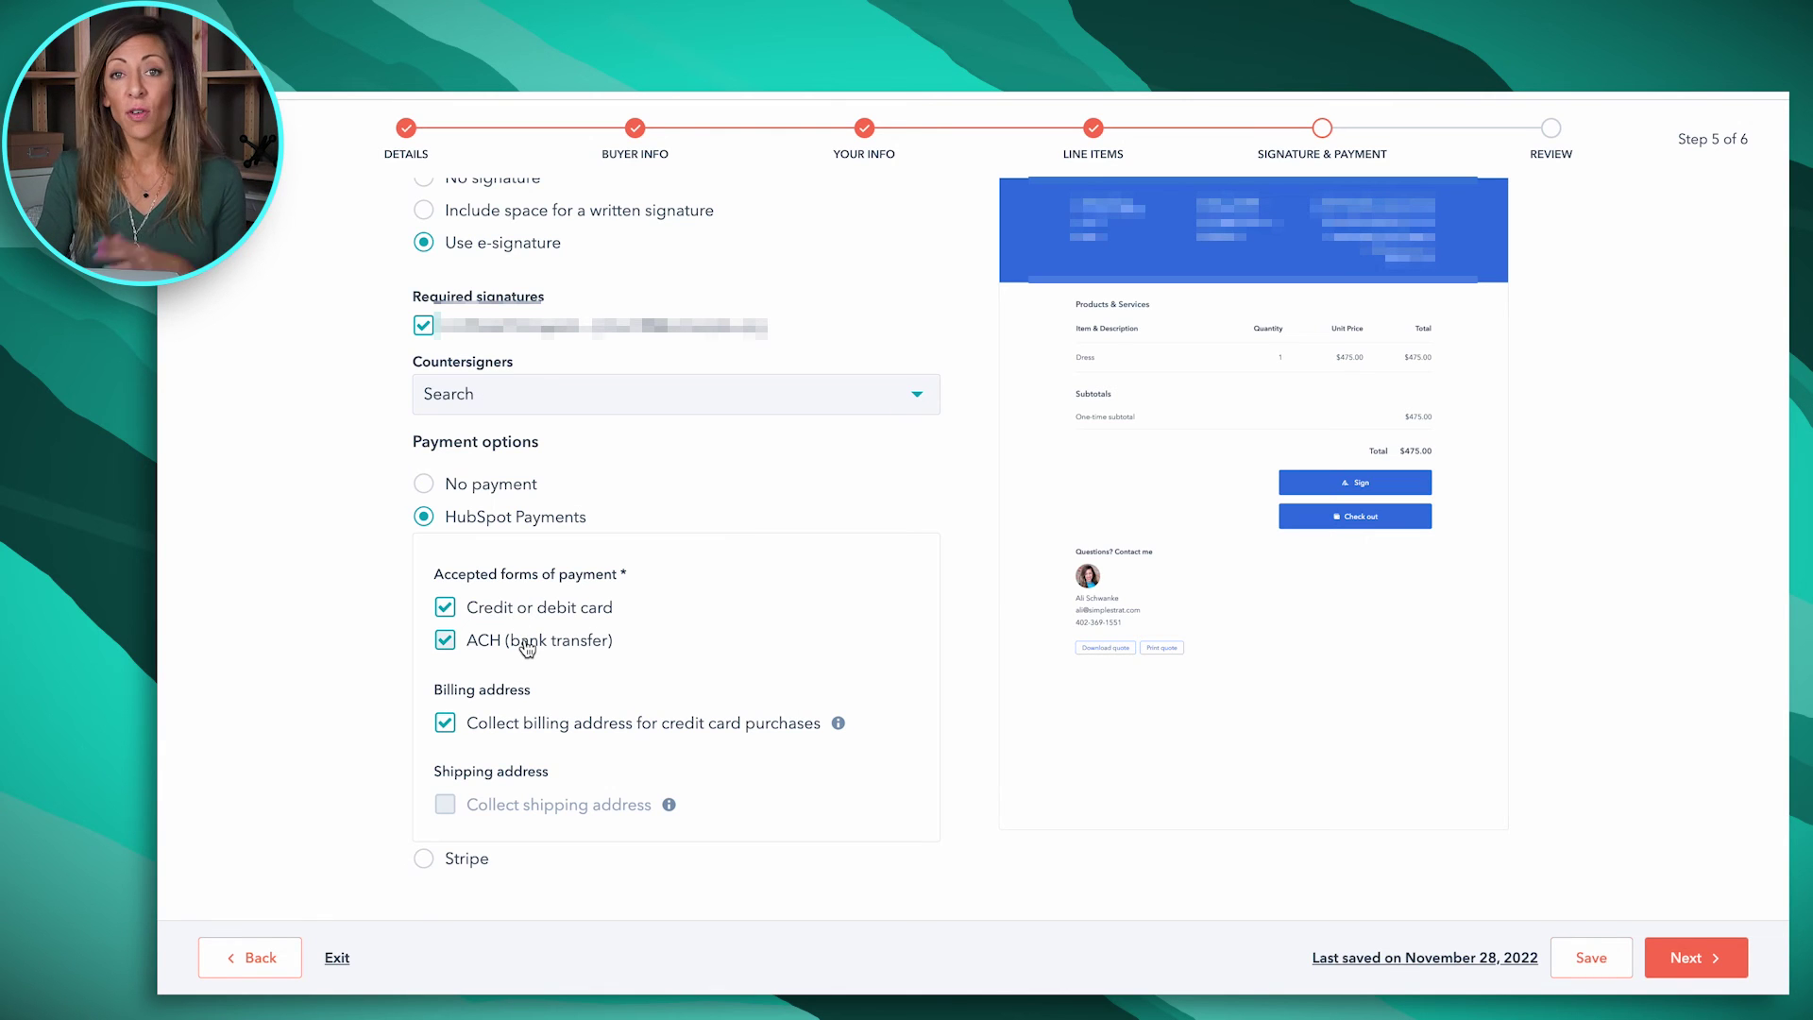
left_click(1705, 958)
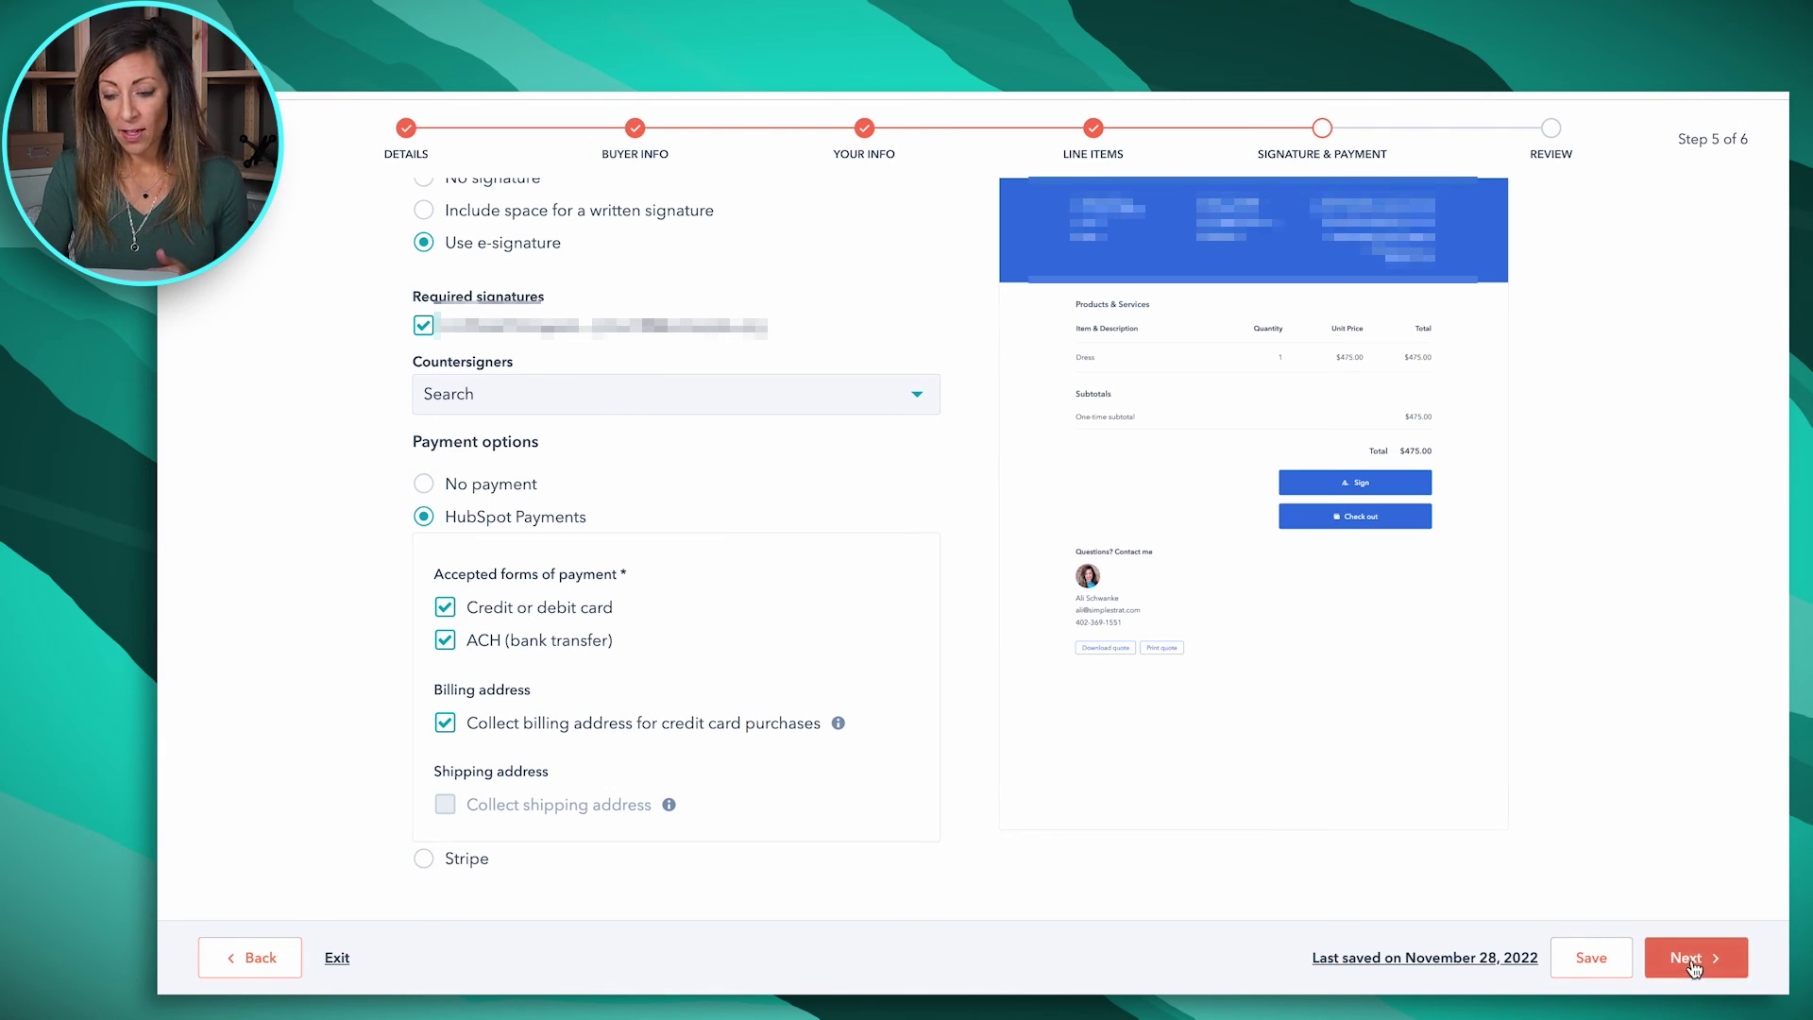
left_click(1695, 970)
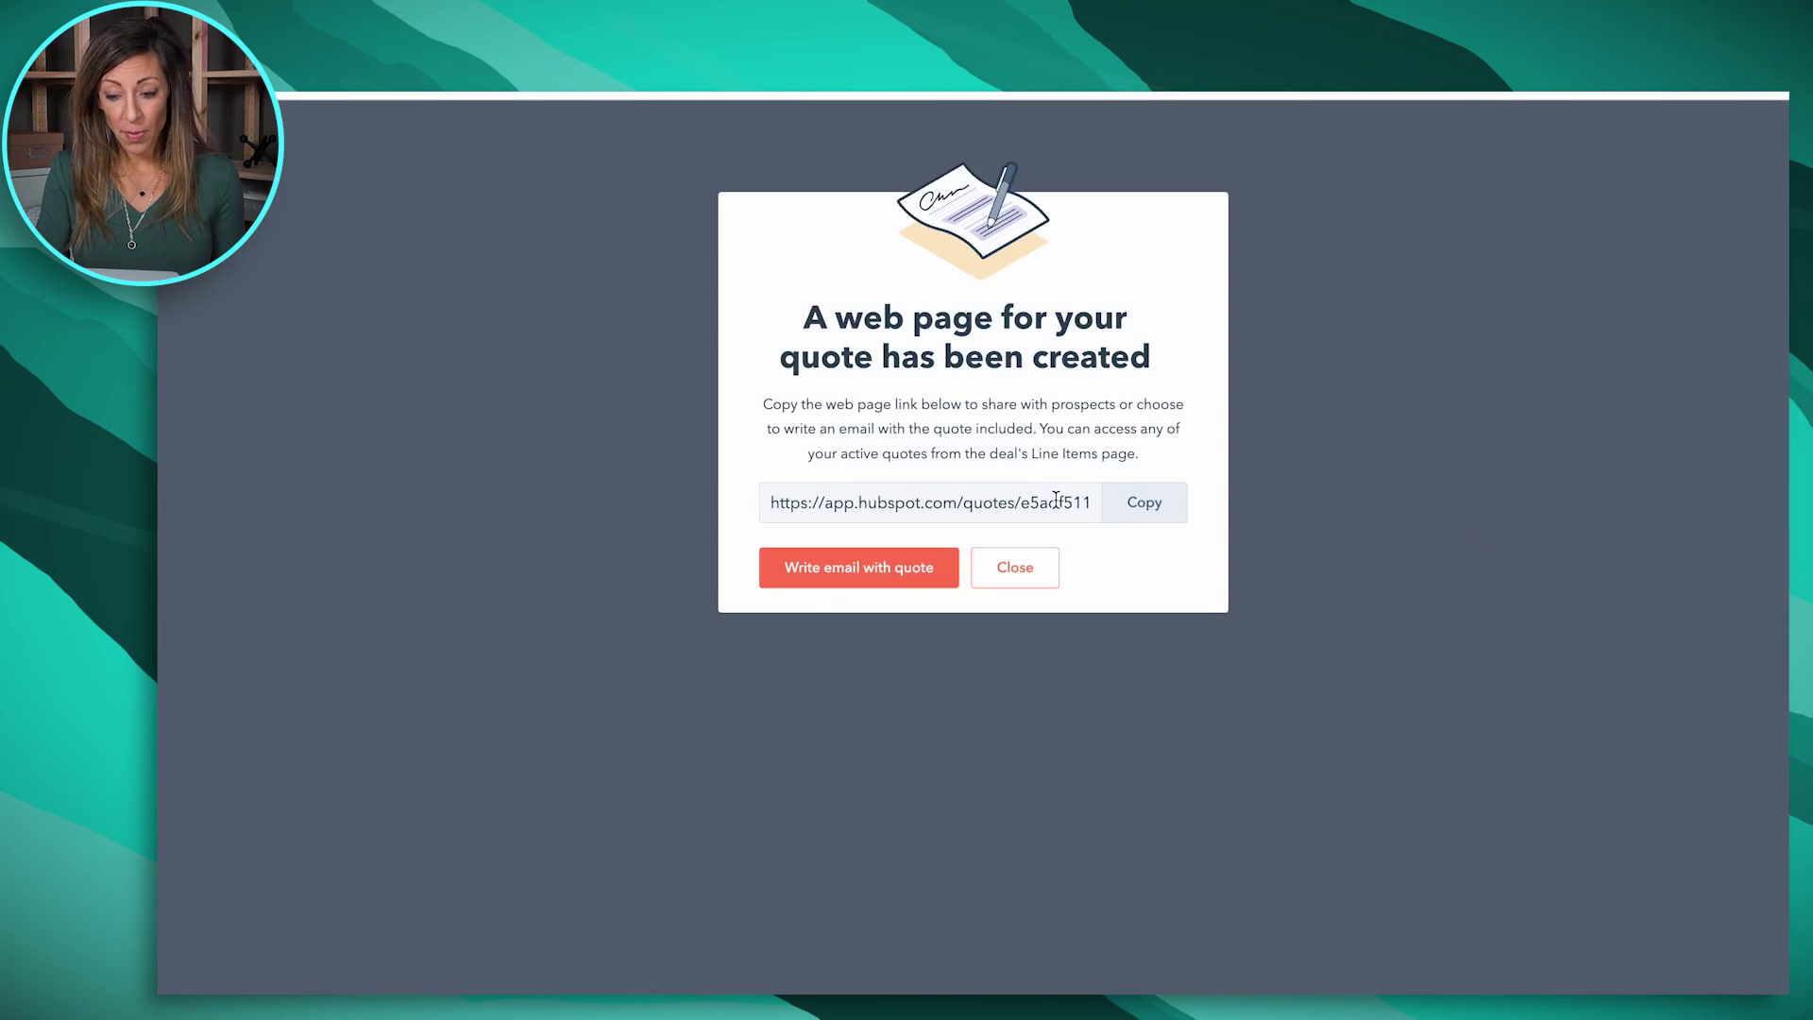
Copy the Weber and Sons - Q3 Order quote link and load it in a new browser tab
left_click(1138, 510)
key("ctrl+t")
key("ctrl+v")
key("Return")
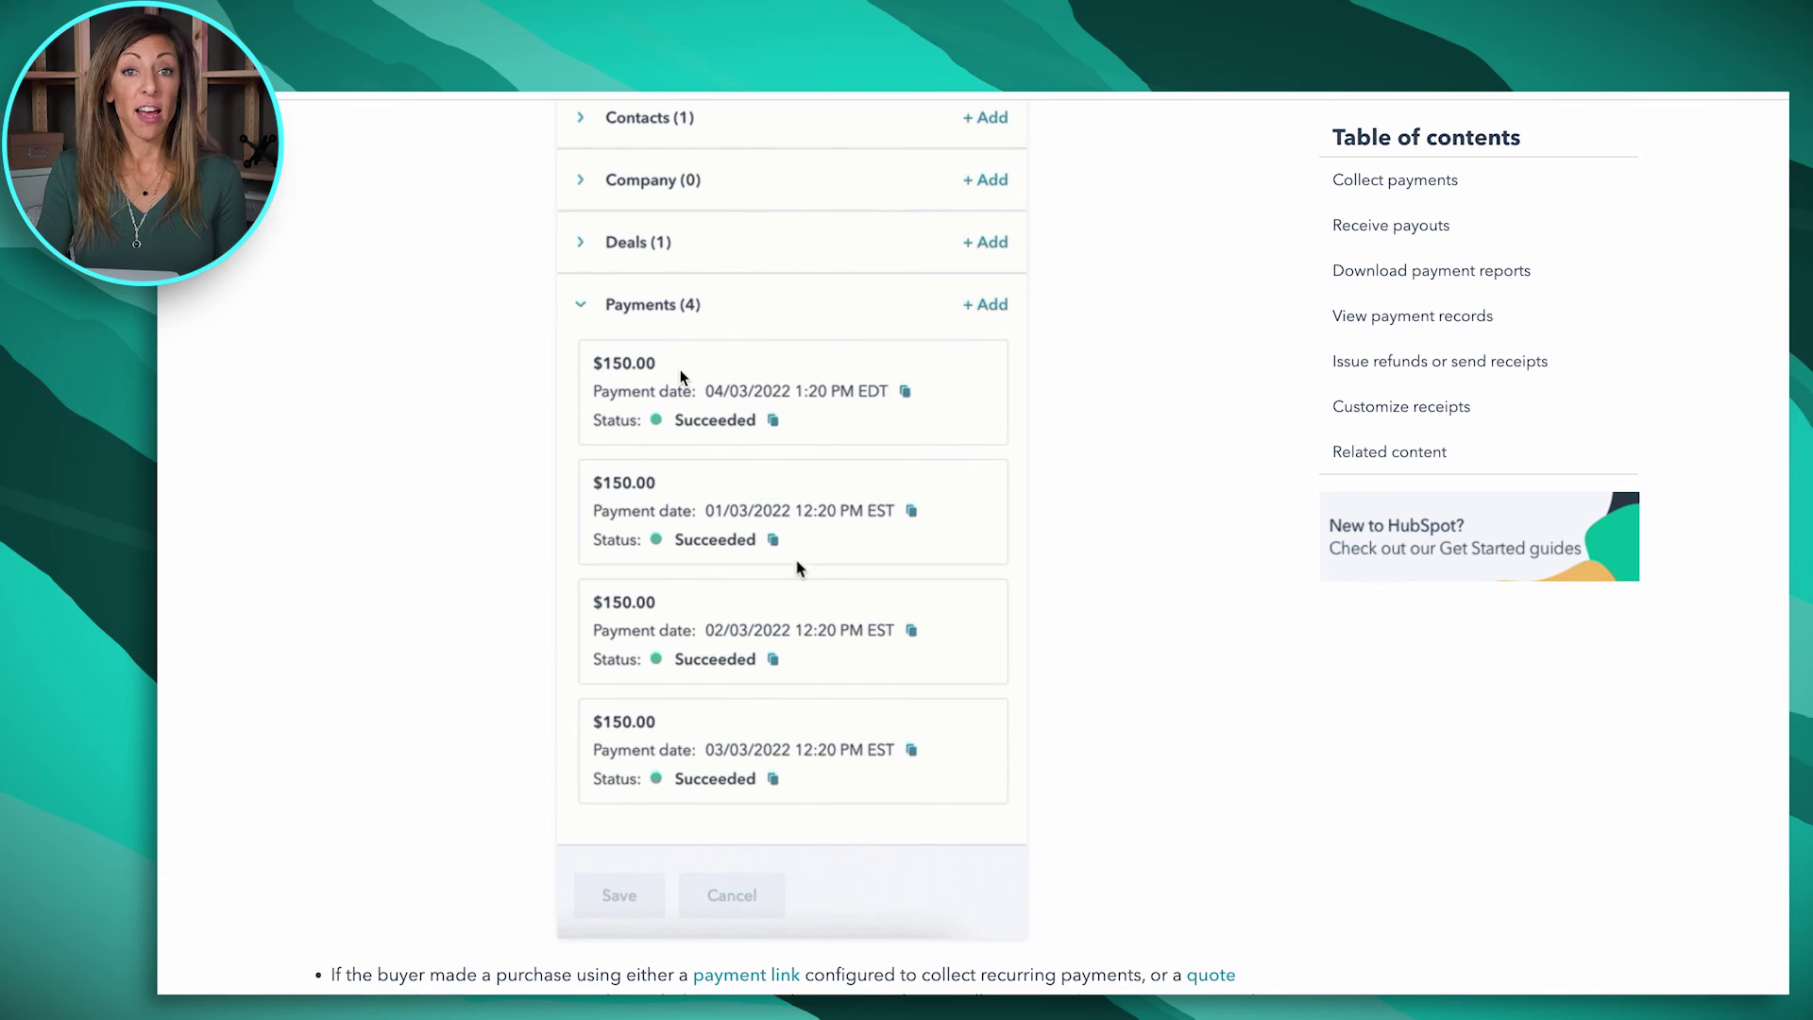
Scroll the Payouts table to review payout dates from Nov 26, 2022 back to September 2022
scroll(821, 372, "up", 3)
scroll(945, 500, "down", 10)
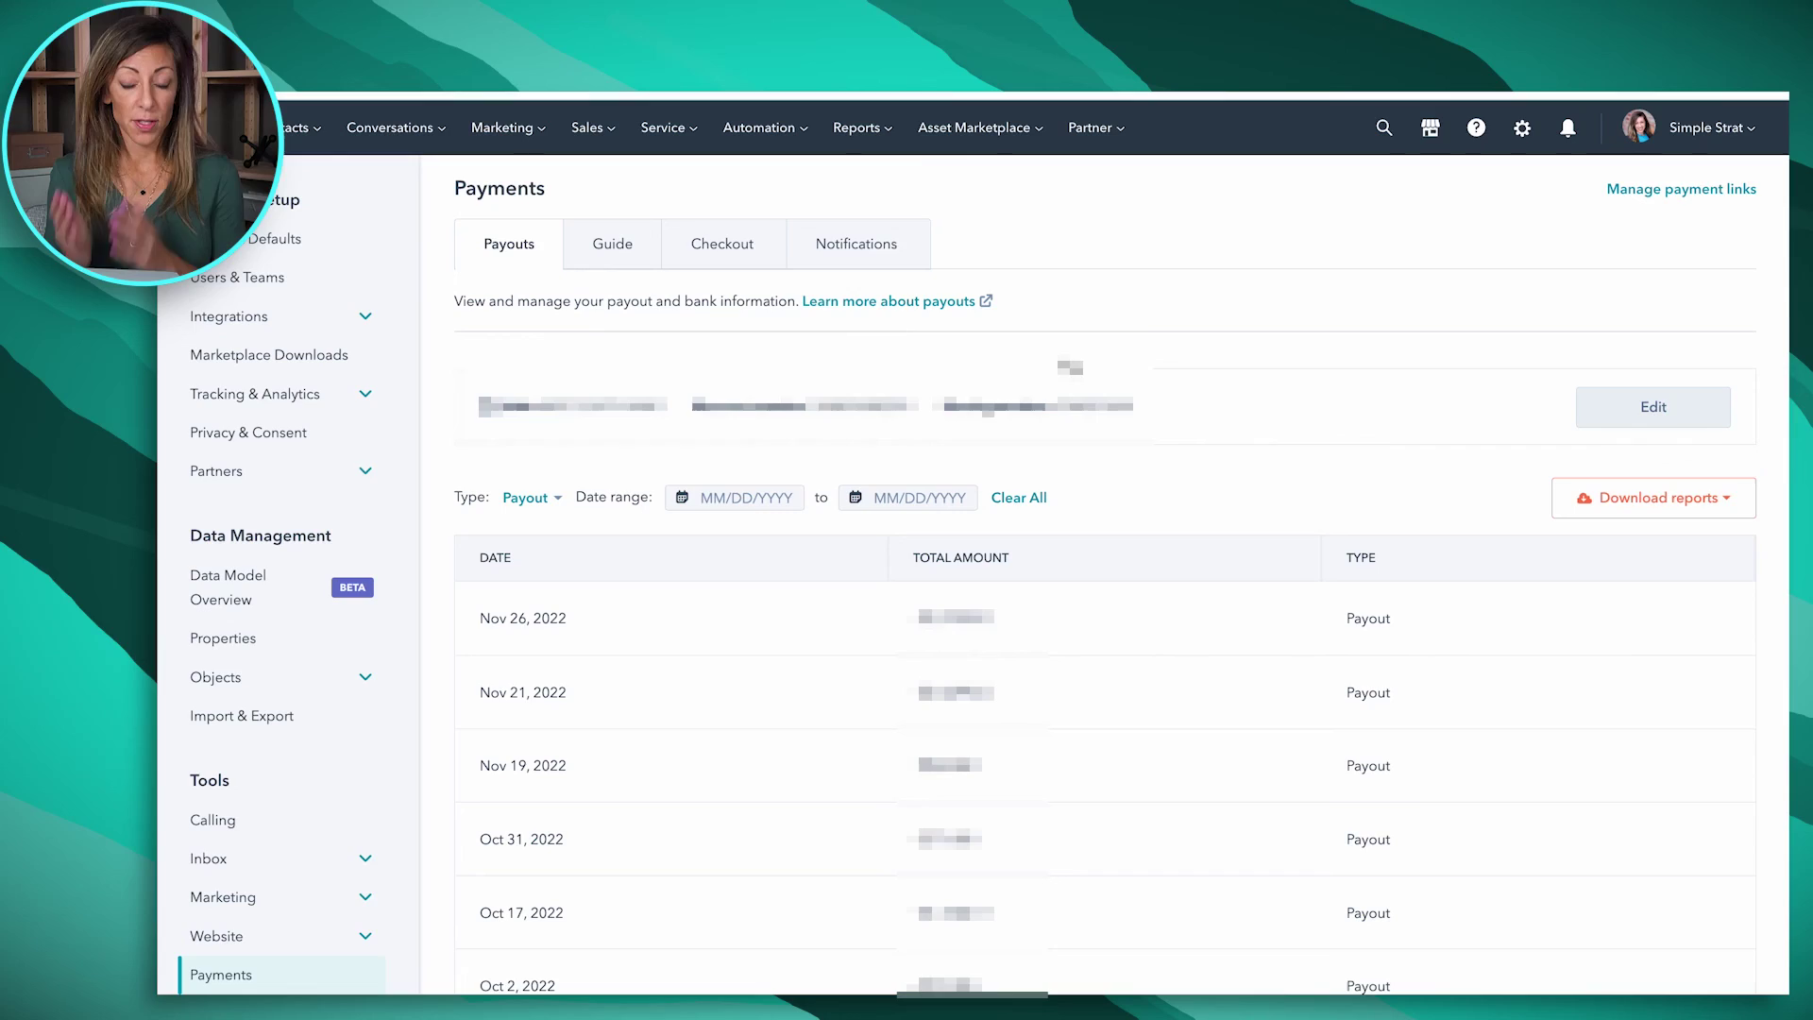
scroll(325, 935, "down", 5)
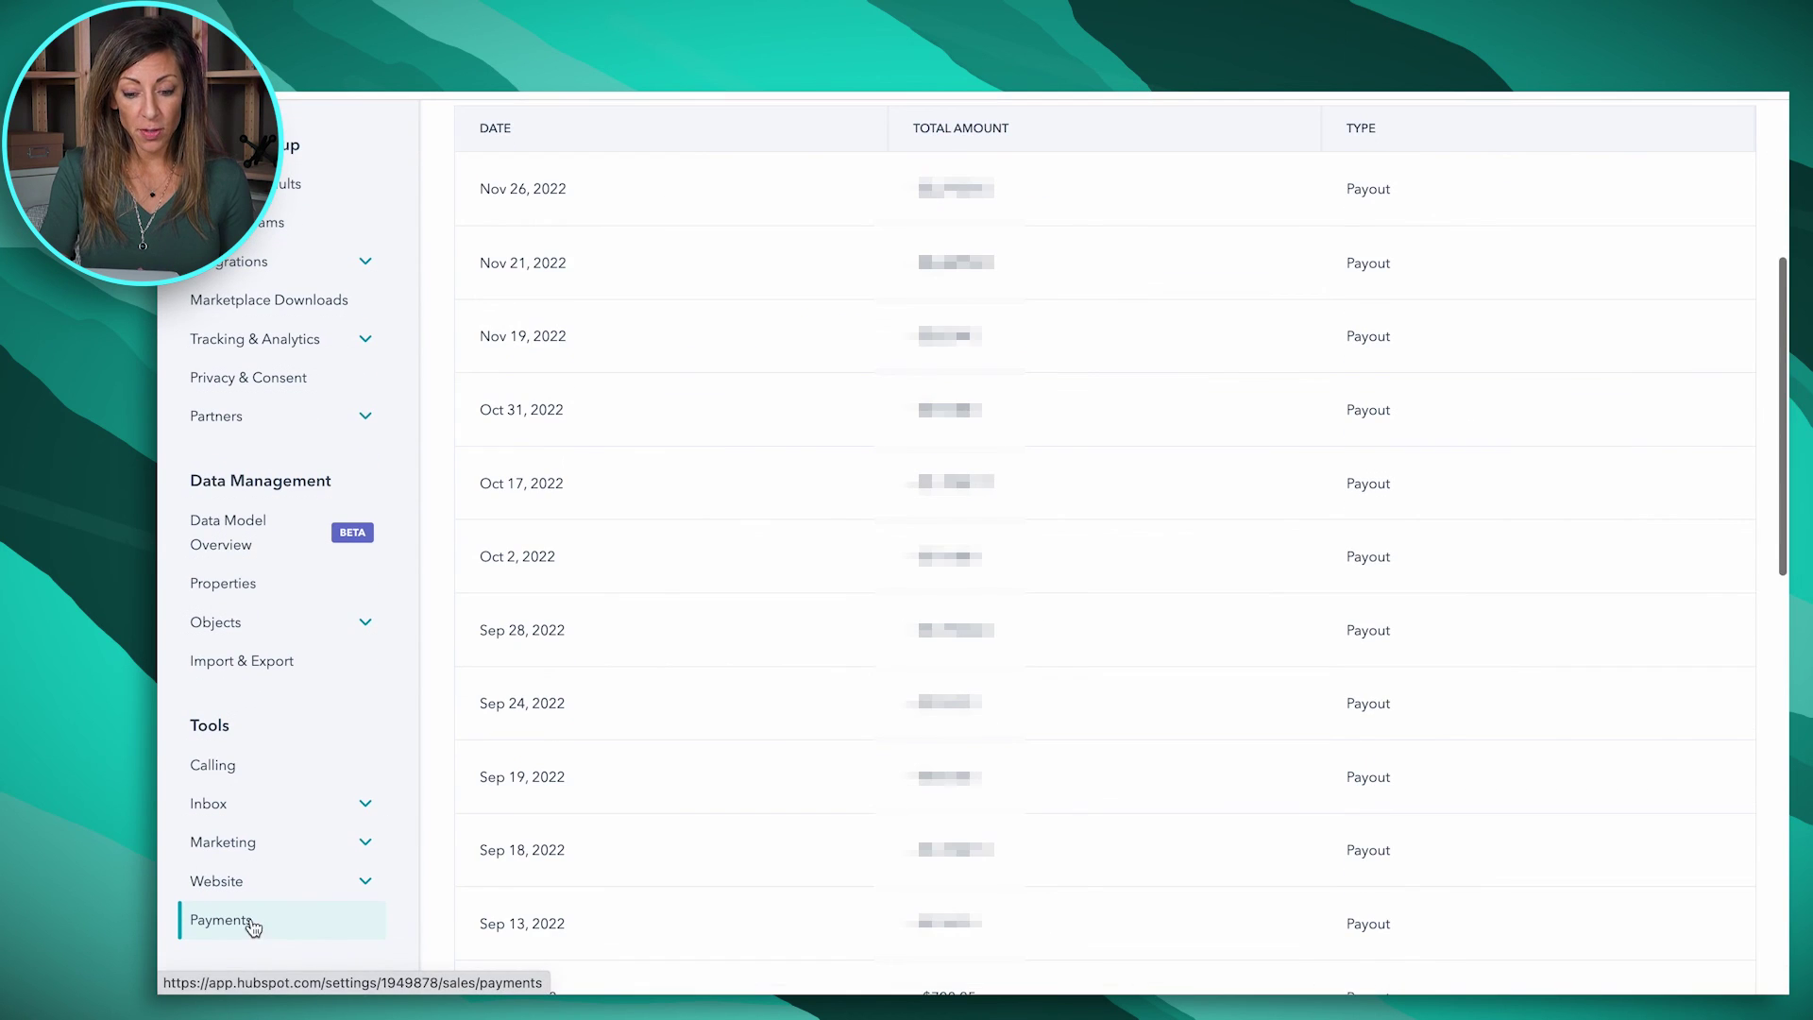
scroll(758, 525, "up", 5)
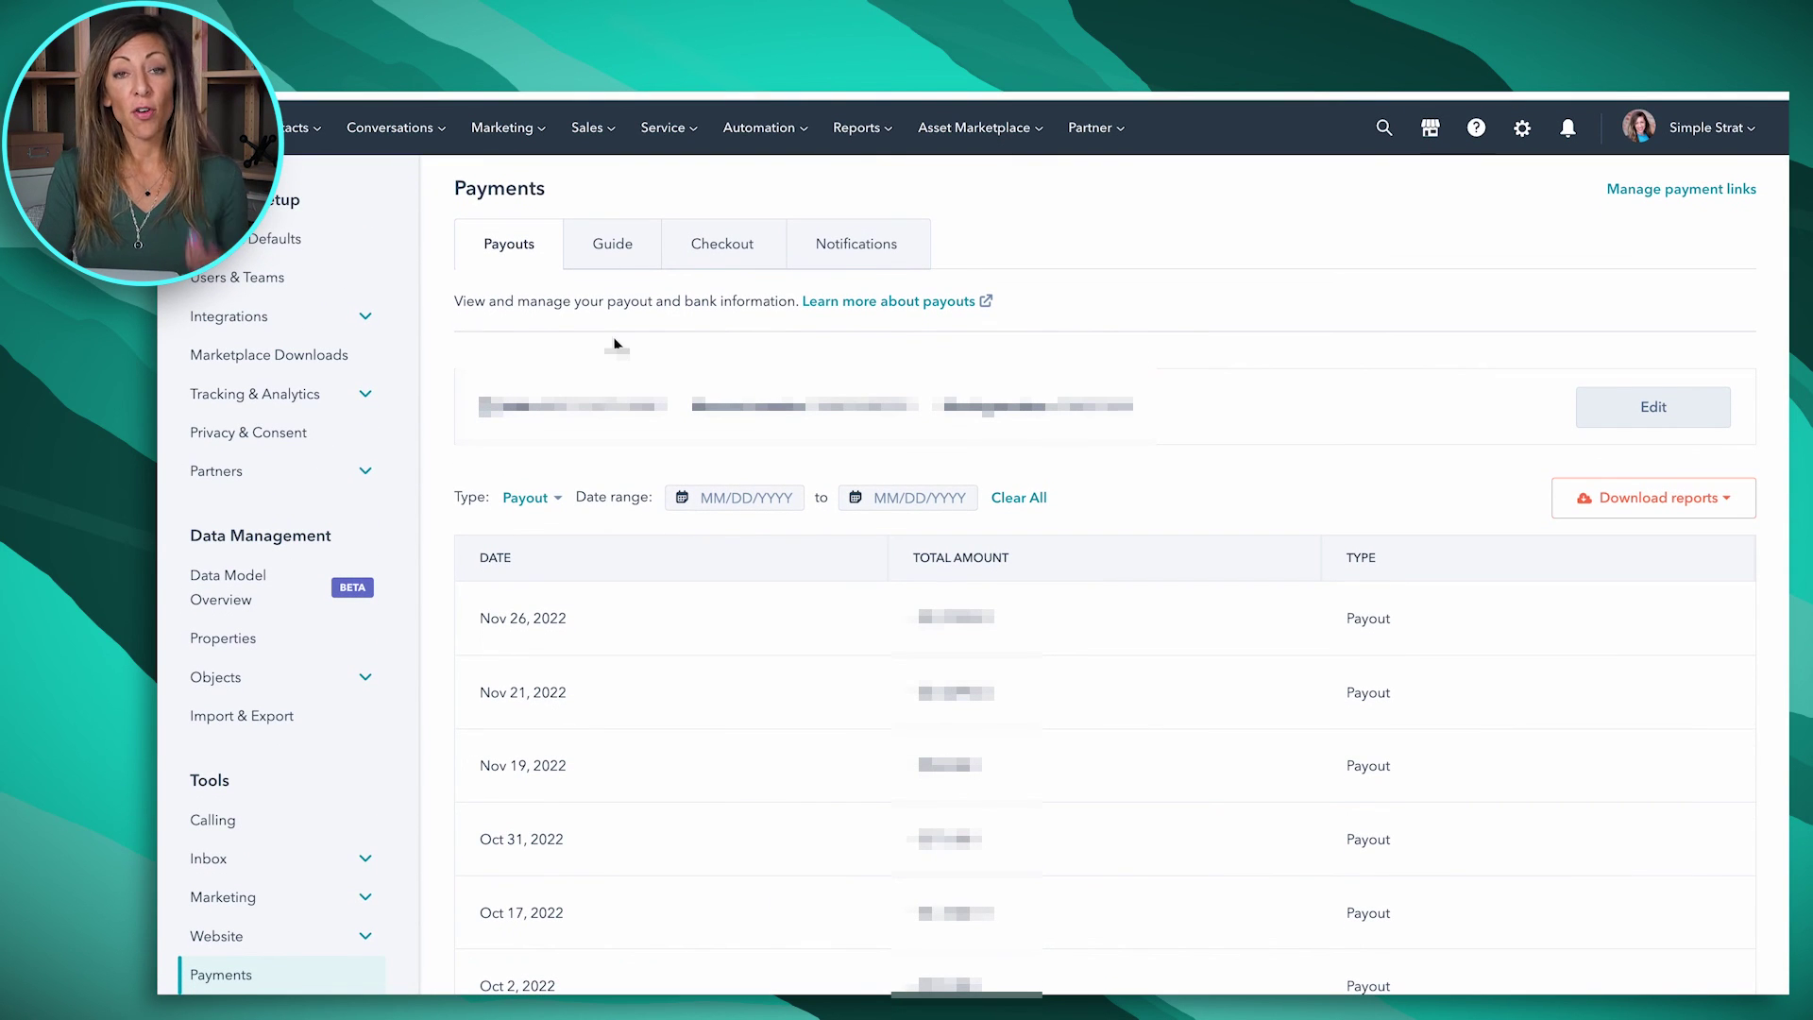